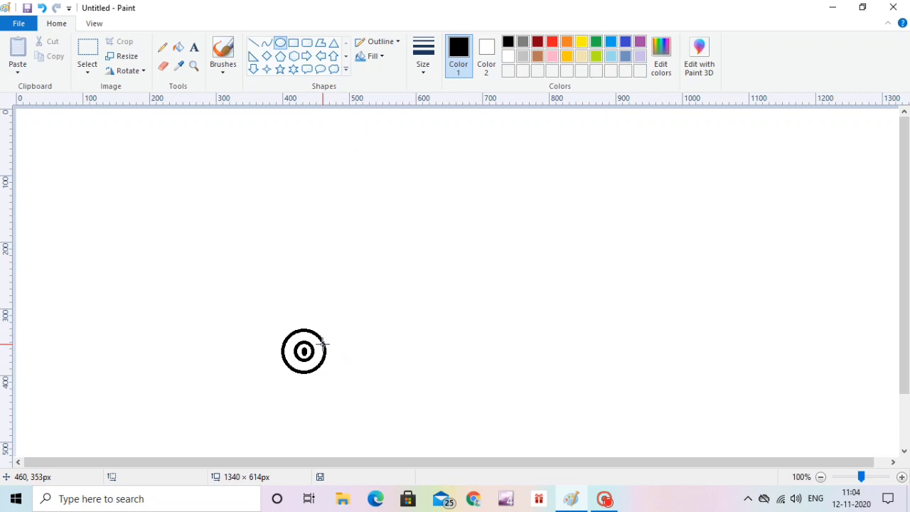
Thicken the wheel's lower-right rim with a short black curve
left_click_drag(324, 344, 325, 366)
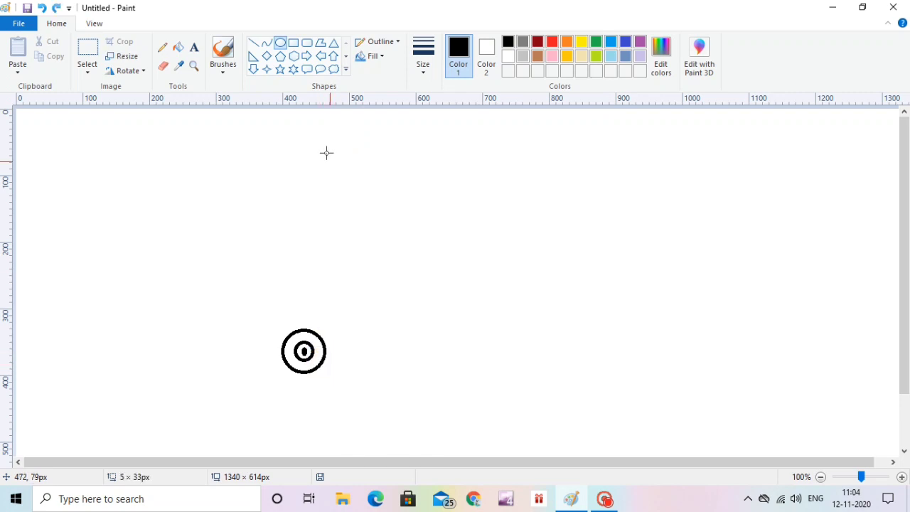
left_click(262, 42)
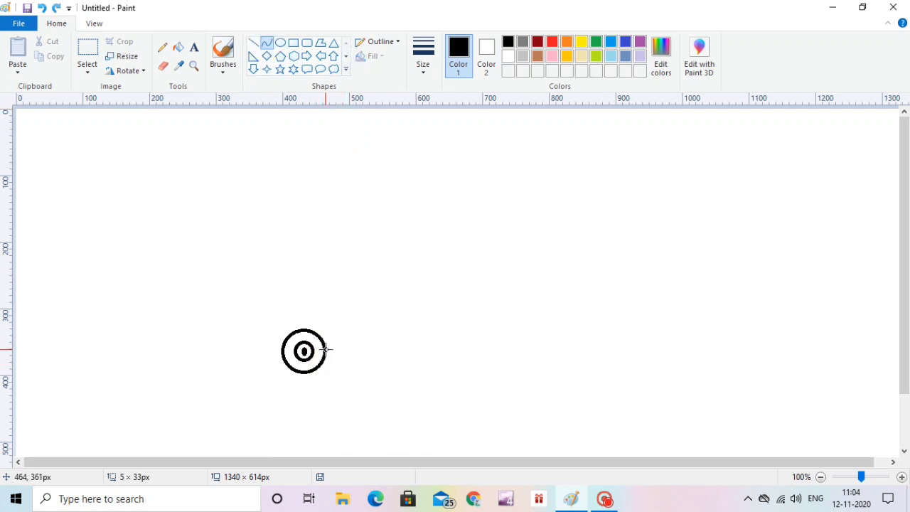
mouse_move(326, 348)
left_mouse_down()
mouse_move(317, 378)
mouse_move(310, 373)
mouse_move(325, 353)
mouse_move(329, 362)
left_mouse_up()
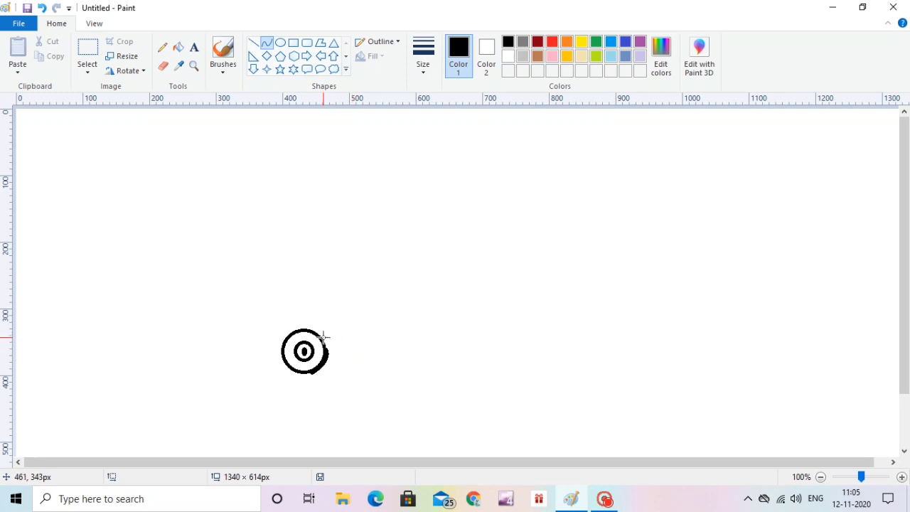
Draw a straight vertical line about 157 px tall beside the wheel, ending level with the wheel's centre
left_click(267, 43)
left_click(254, 42)
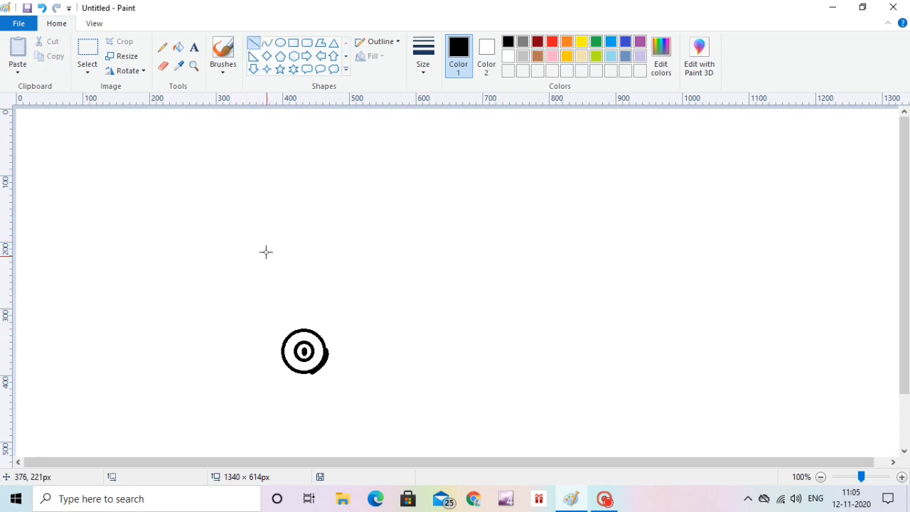
mouse_move(264, 248)
left_mouse_down()
mouse_move(269, 353)
mouse_move(273, 346)
left_mouse_up()
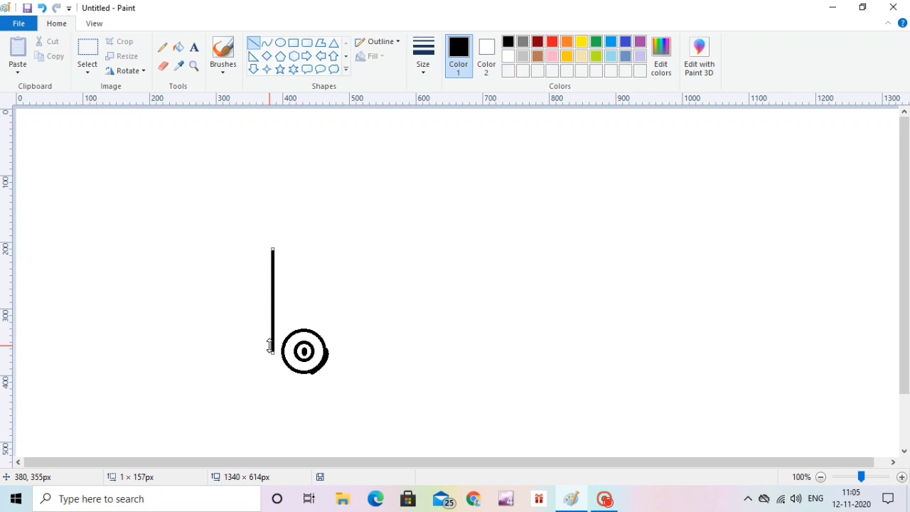
Draw a curve about 95 px wide from the vertical line's foot and bend it into an arch over the wheel
left_click(267, 44)
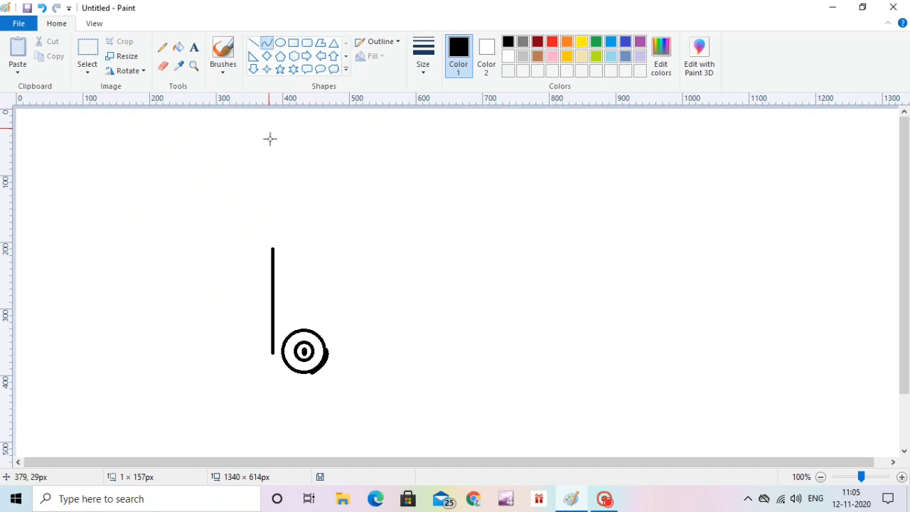
left_click_drag(273, 349, 335, 350)
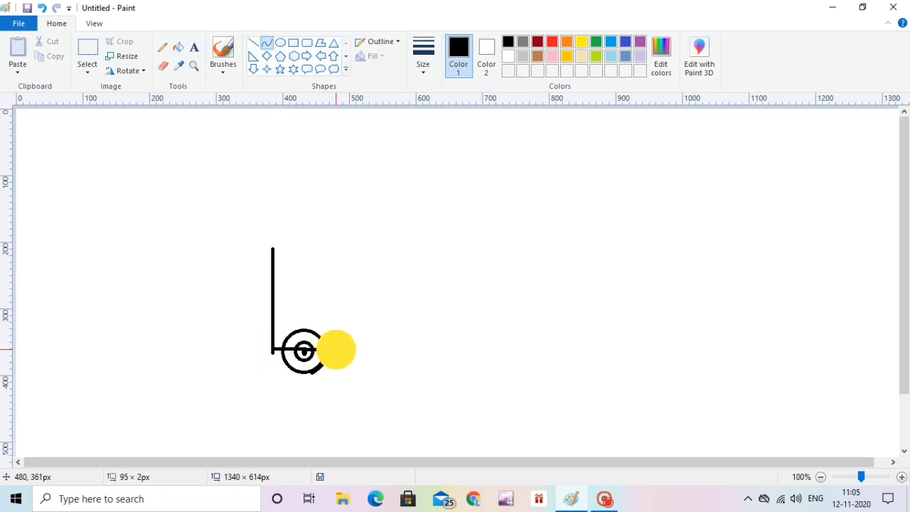
left_click_drag(273, 324, 327, 304)
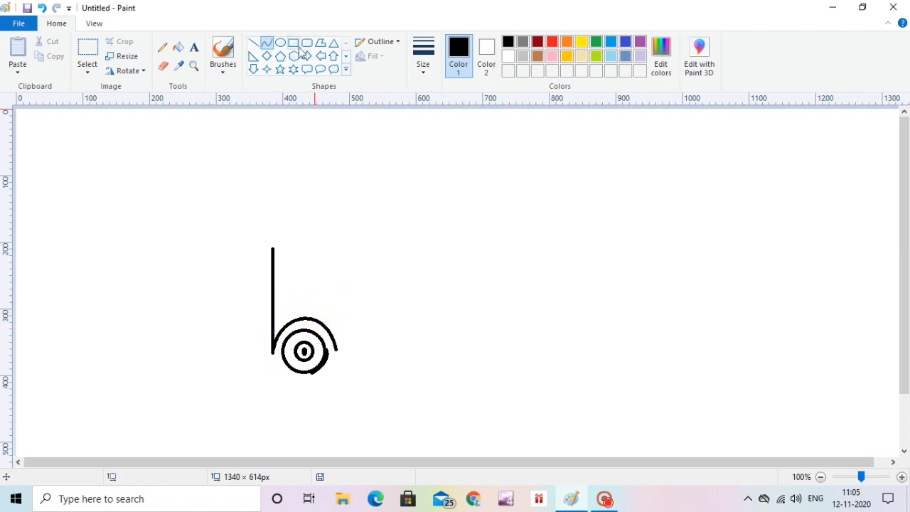
left_click(258, 42)
left_click_drag(337, 349, 467, 332)
left_click(456, 275)
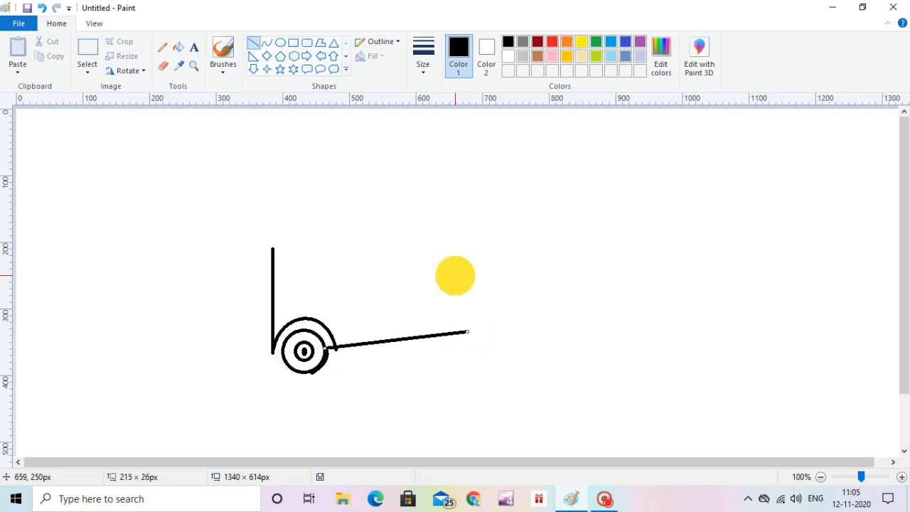
key("ctrl+z")
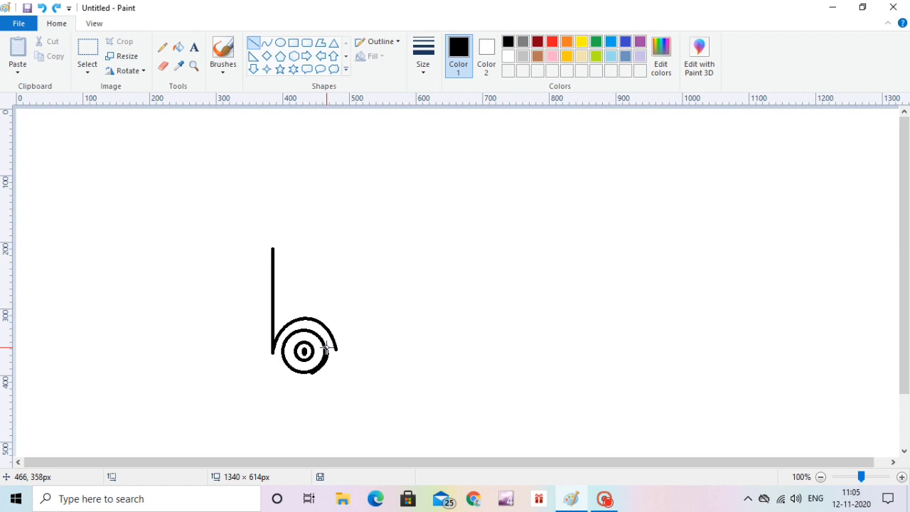
Complete the vehicle's body outline with straight lower, right and upper edges, making the top line about 249 px long
left_click_drag(337, 348, 439, 324)
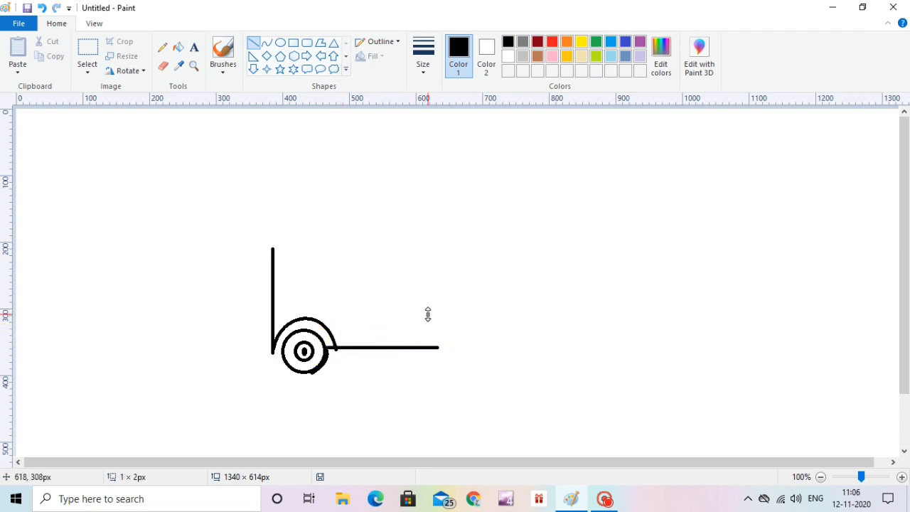
left_click(449, 367)
left_click_drag(436, 347, 421, 244)
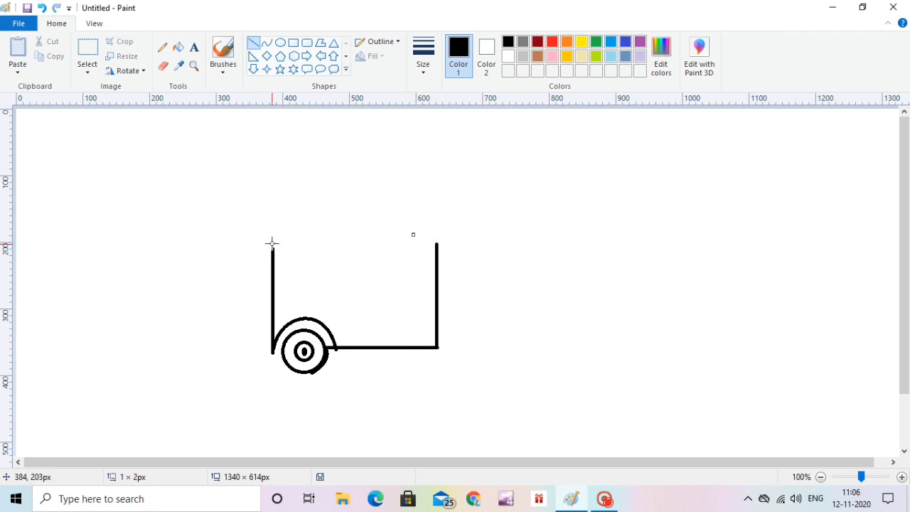
mouse_move(273, 244)
left_mouse_down()
mouse_move(439, 224)
mouse_move(432, 238)
left_mouse_up()
left_click(163, 66)
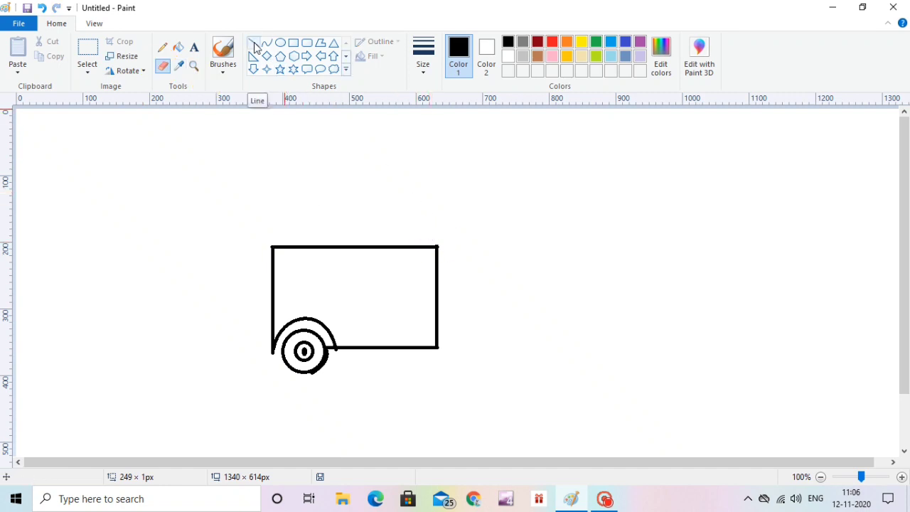
left_click(293, 44)
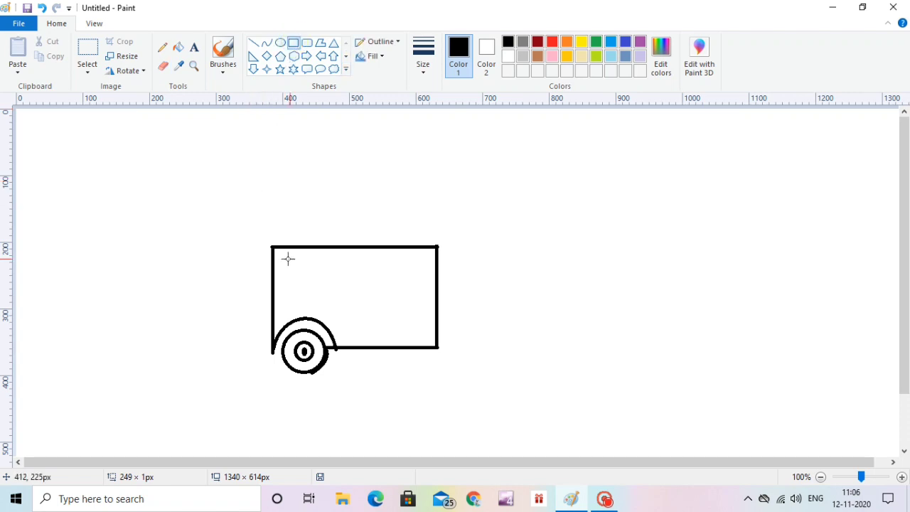
left_click_drag(273, 247, 329, 284)
left_click(267, 200)
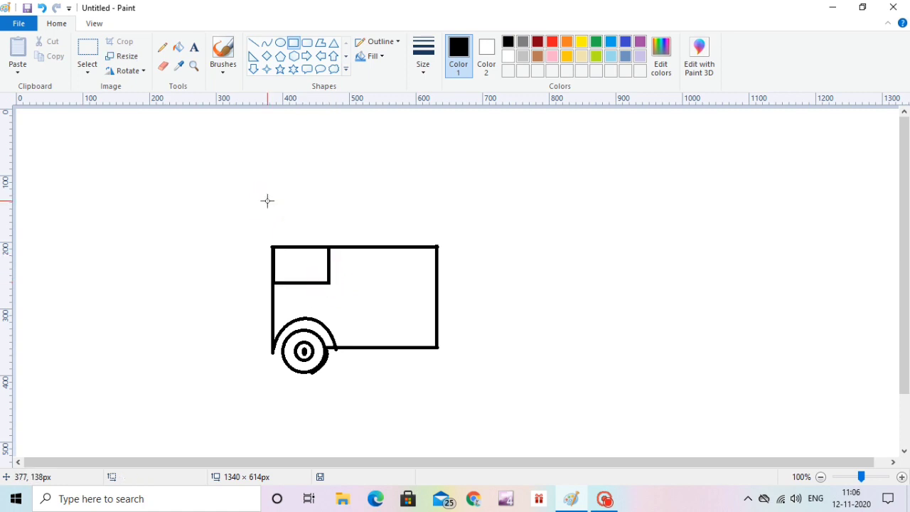
left_click(267, 43)
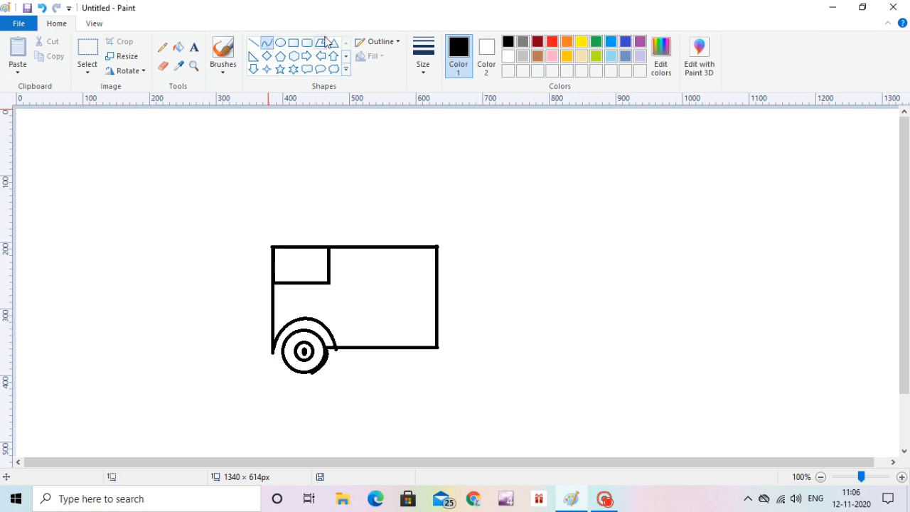
left_click(253, 43)
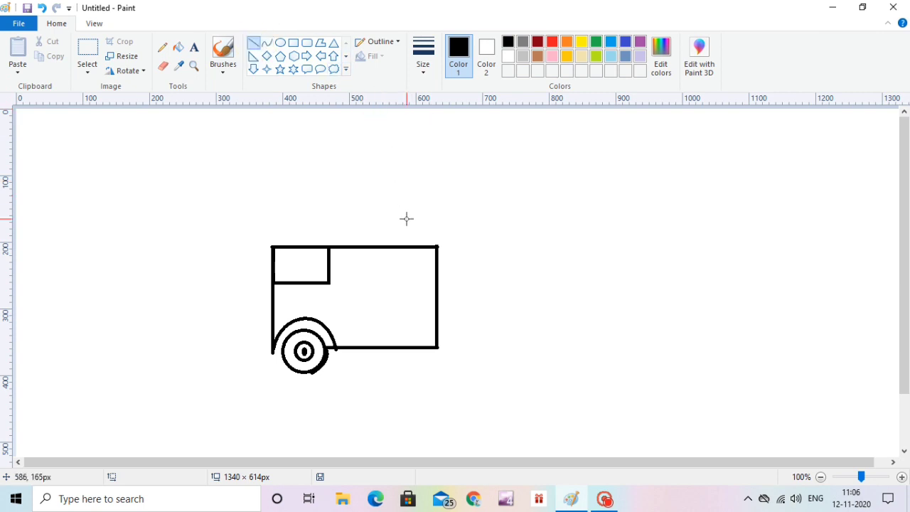
left_click_drag(428, 248, 428, 327)
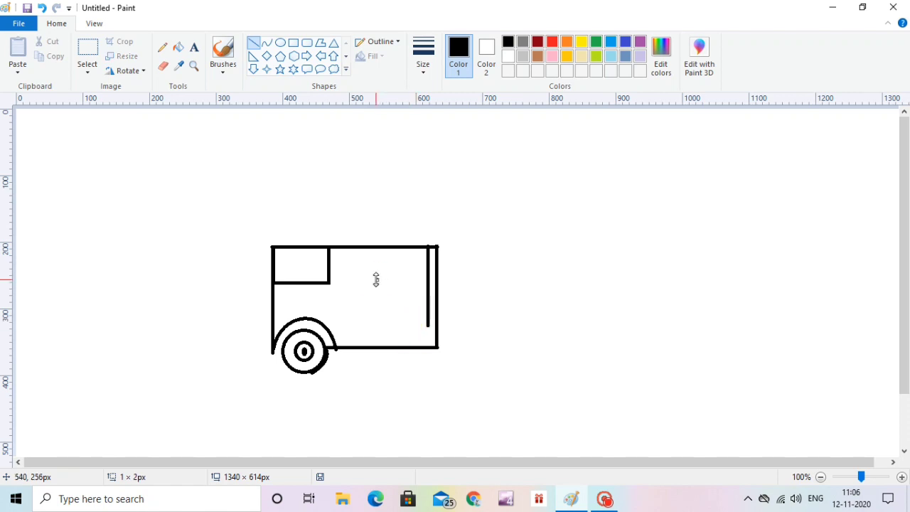
key("ctrl+z")
key("ctrl+z")
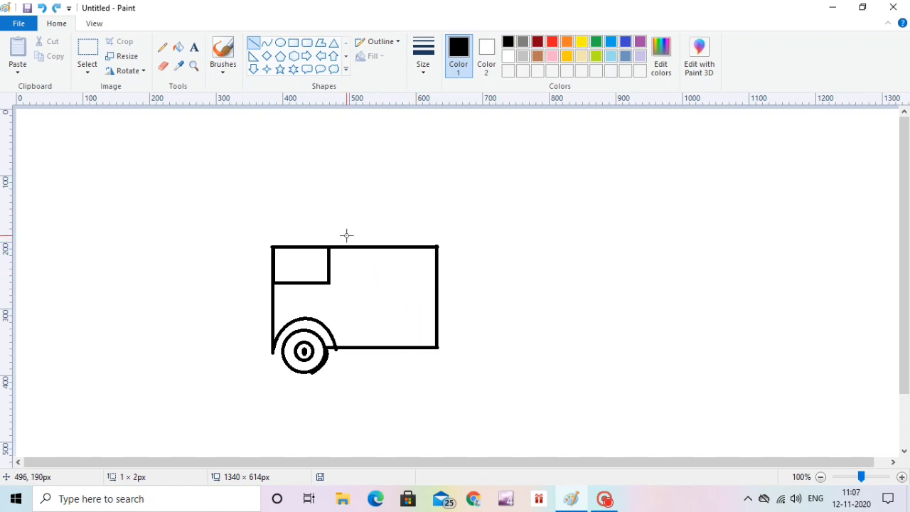
Draw a rectangular panel in the body's upper-left corner and a vertical line just inside the body's right edge
left_click(294, 44)
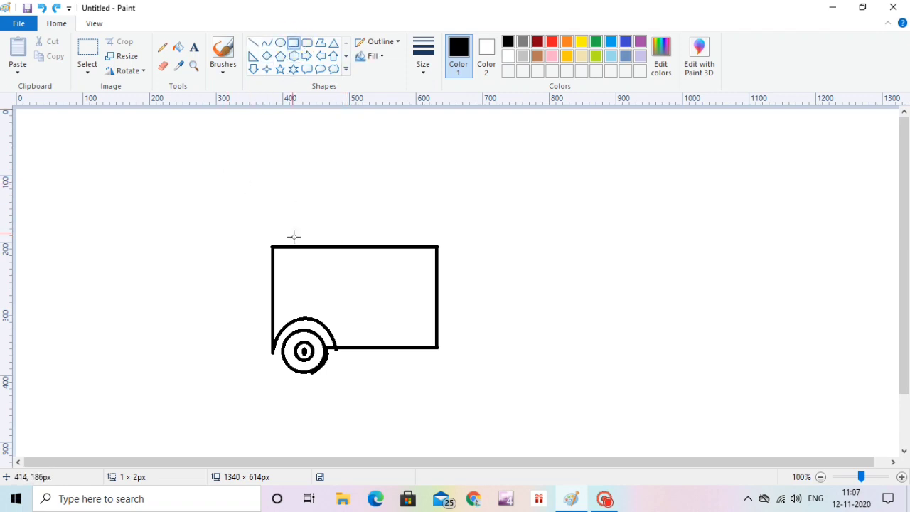
left_click_drag(274, 249, 365, 297)
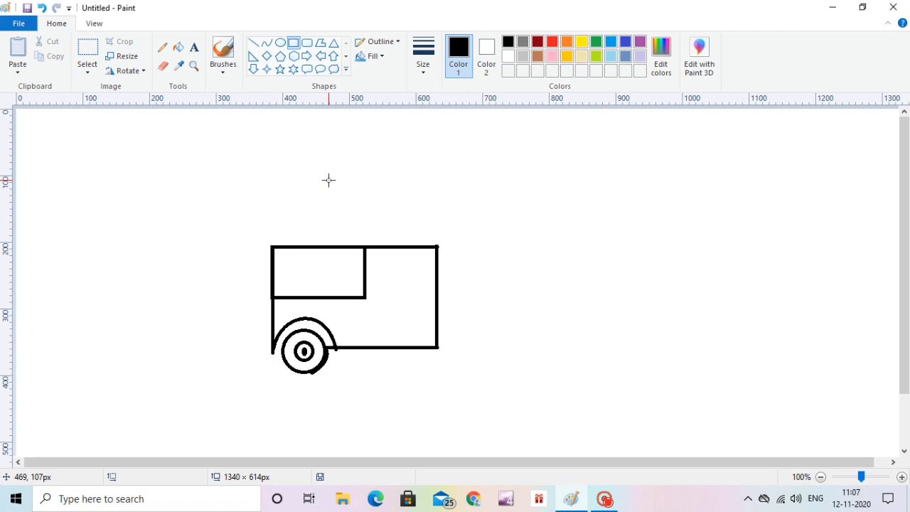
left_click(254, 43)
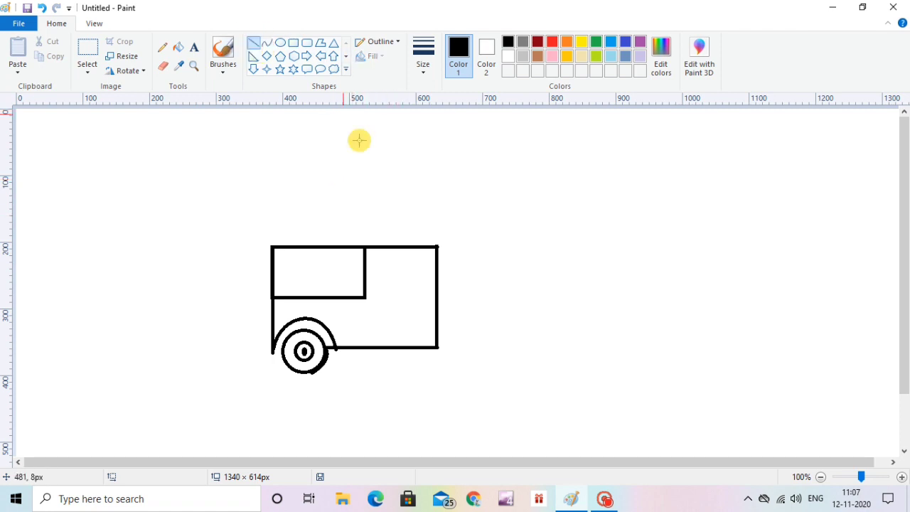
left_click(416, 246)
left_click_drag(427, 246, 429, 332)
key("ctrl+z")
left_click_drag(428, 247, 428, 328)
left_click(403, 296)
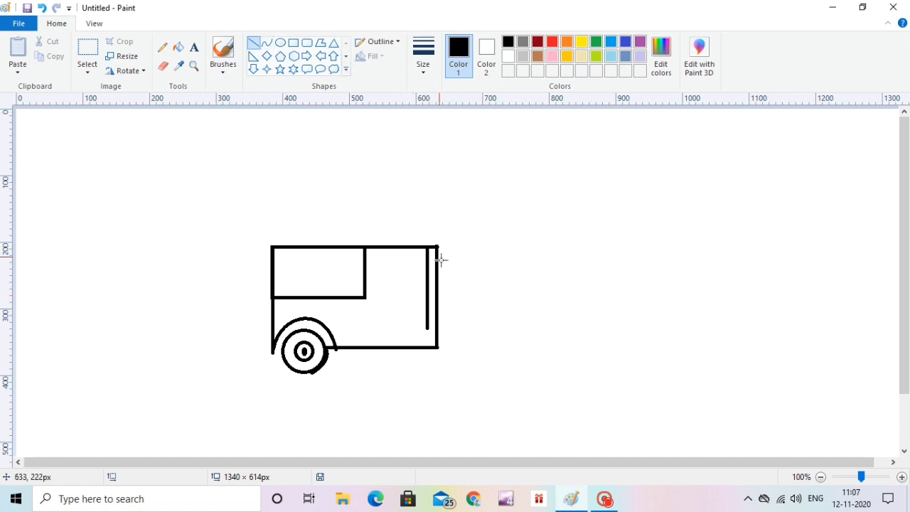
left_click(266, 43)
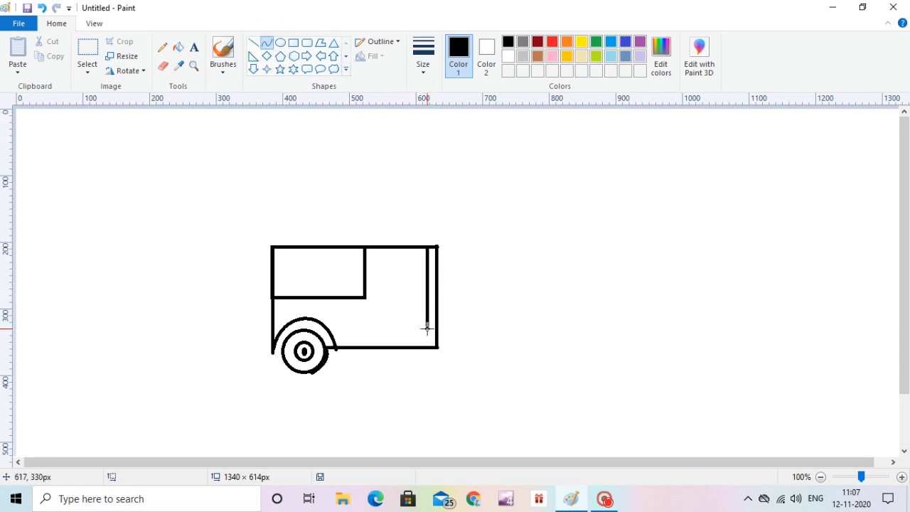
left_click_drag(428, 328, 404, 323)
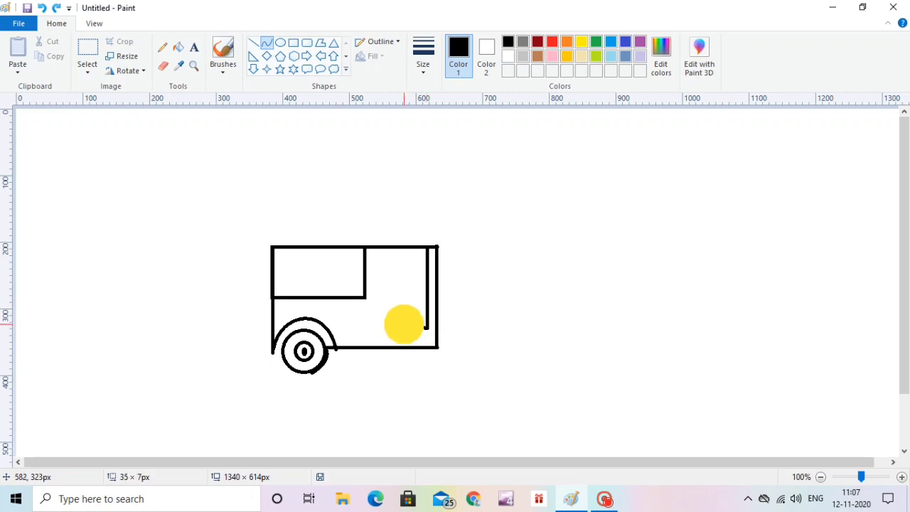
left_click(409, 334)
left_click(419, 336)
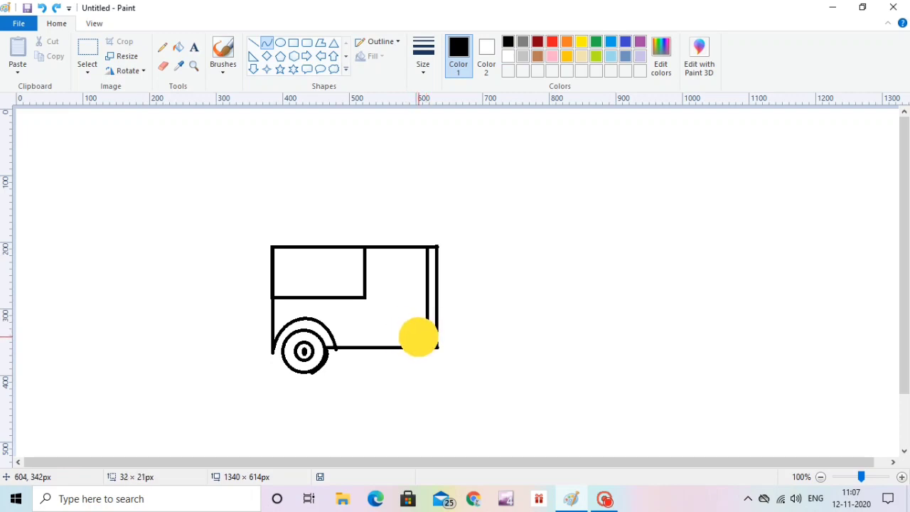
key("ctrl+z")
Draw a small sagging curve from the inner vertical line's foot and link it to the panel's lower-right corner with an S-shaped curve
mouse_move(426, 330)
left_mouse_down()
mouse_move(406, 325)
mouse_move(410, 333)
left_mouse_up()
left_click(419, 334)
left_click(393, 300)
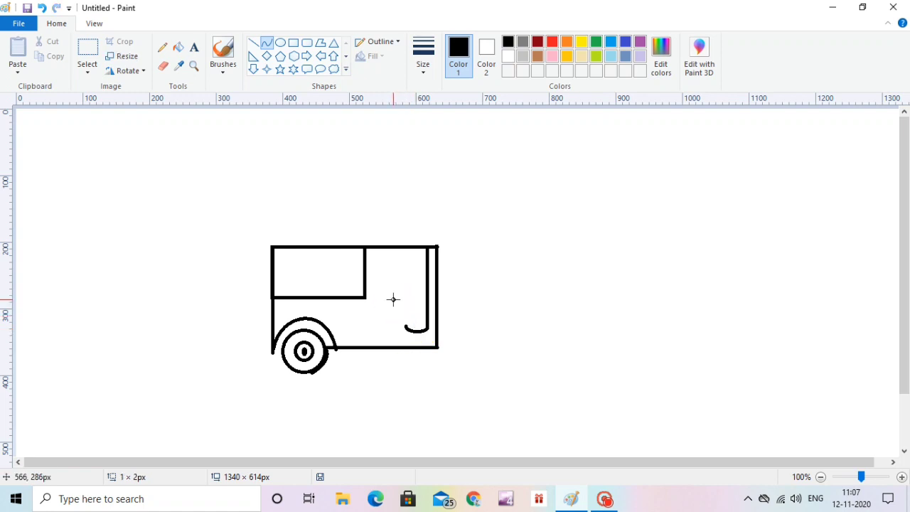
left_click_drag(365, 297, 396, 309)
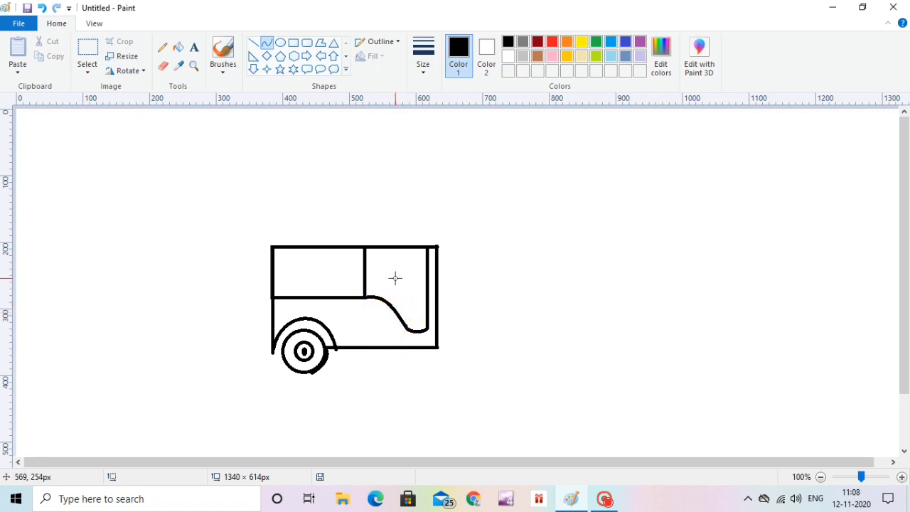
Draw a five-point star about 60 × 48 px with a thinner outline in the panel, and a star about 18 × 16 px inside it
left_click(279, 69)
mouse_move(308, 265)
left_mouse_down()
mouse_move(346, 293)
mouse_move(322, 272)
left_mouse_up()
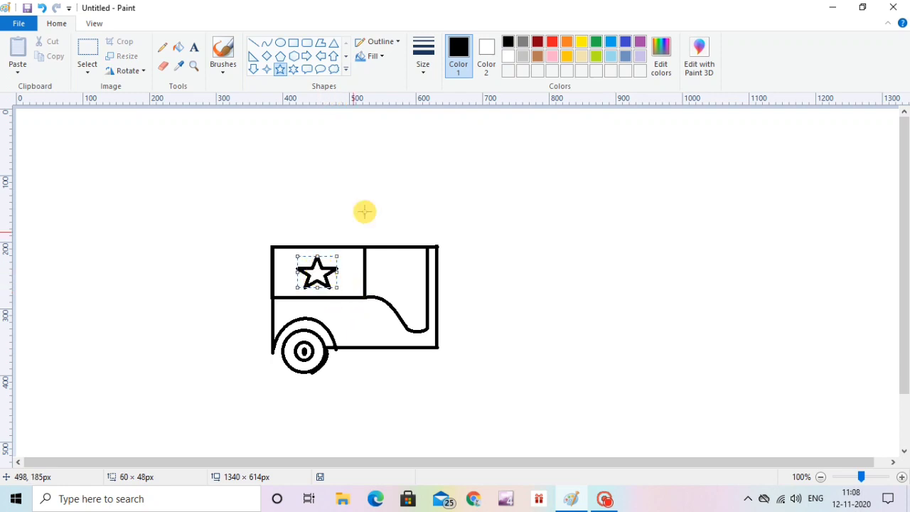
left_click(423, 64)
left_click(437, 121)
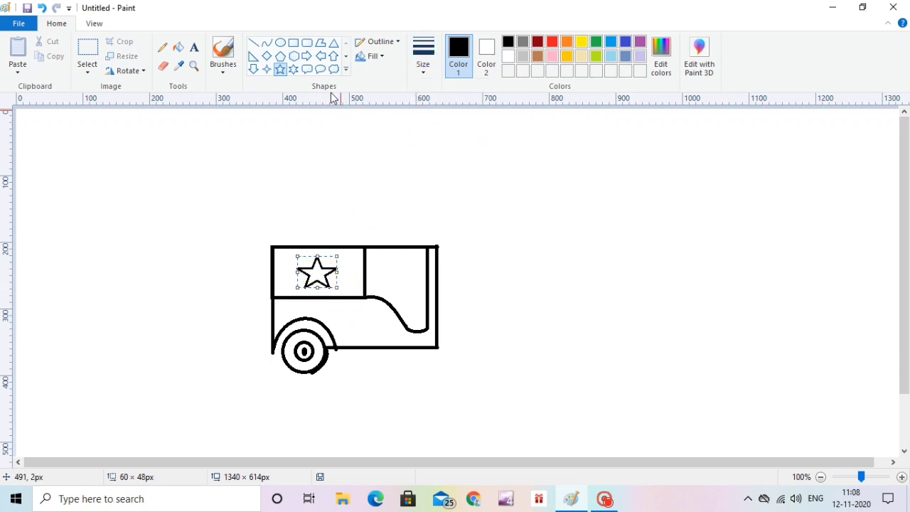
left_click(315, 147)
left_click_drag(313, 267, 325, 280)
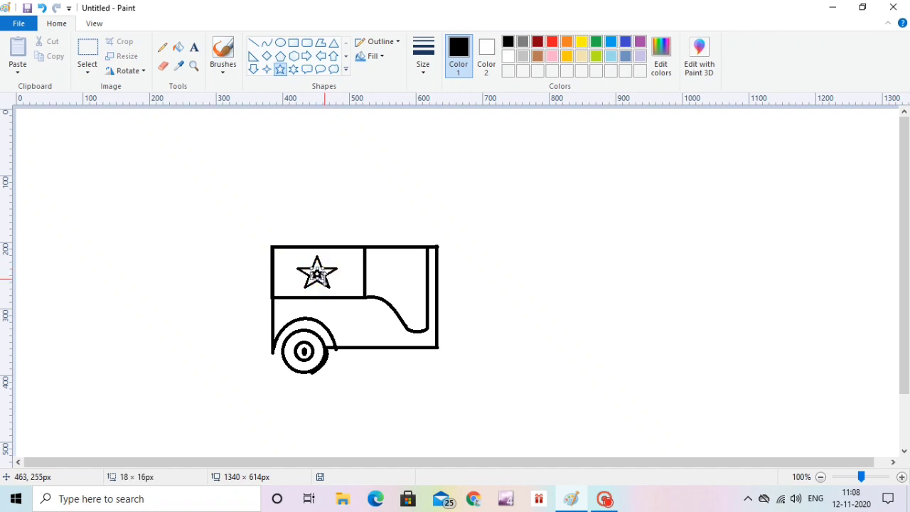
left_click(137, 228)
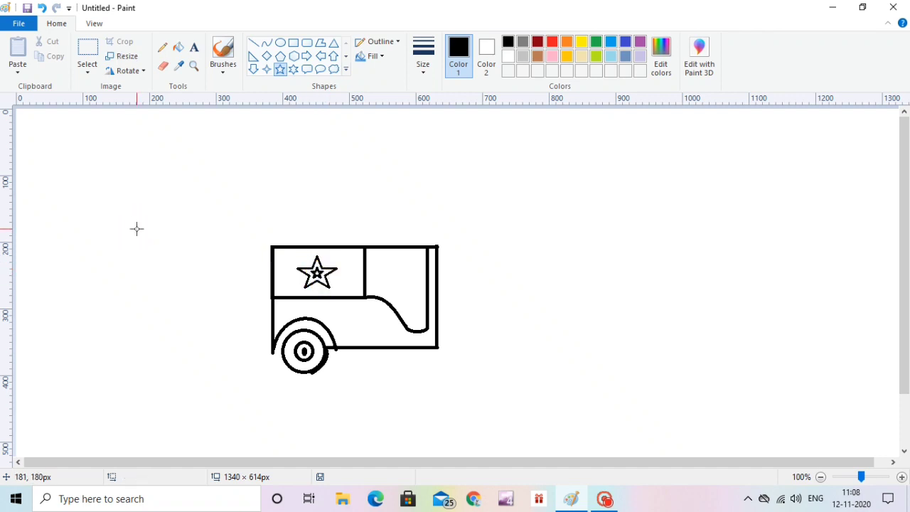
Fill the small inner star with yellow and the surrounding larger star with red
left_click(178, 47)
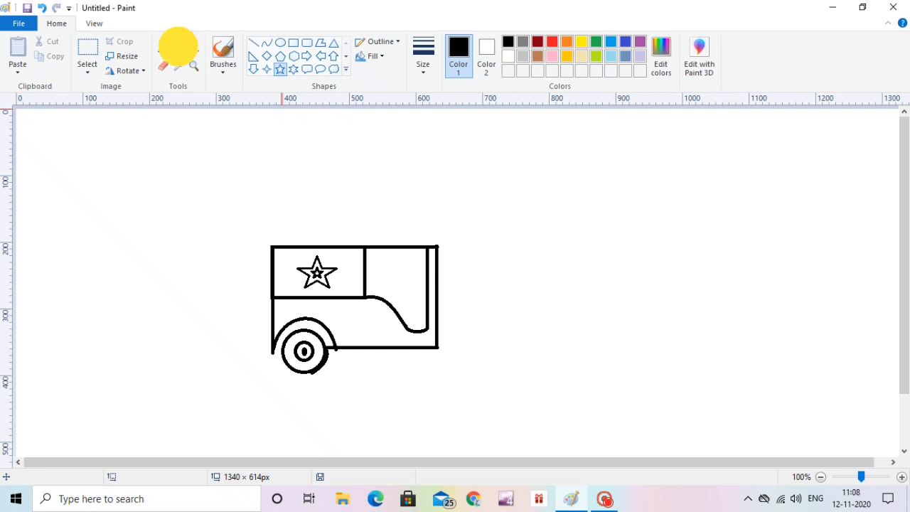
left_click(582, 43)
left_click(324, 272)
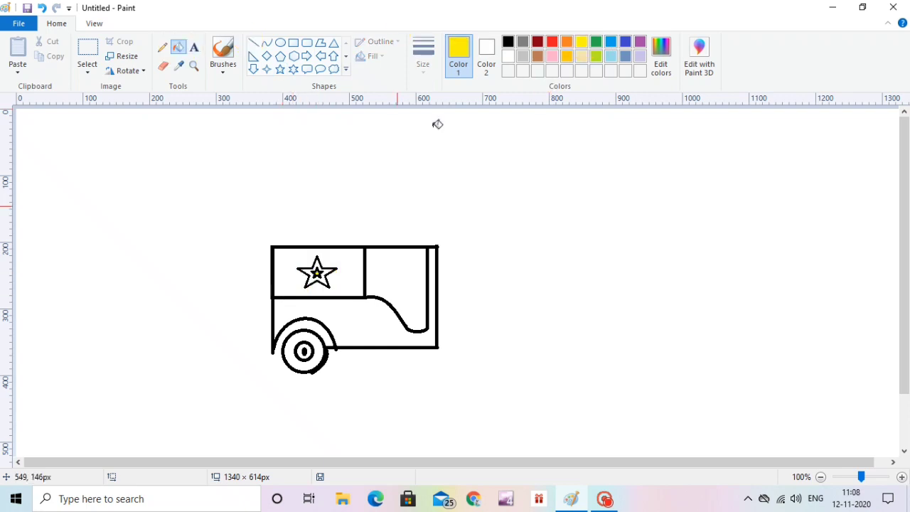
left_click(553, 43)
left_click(328, 270)
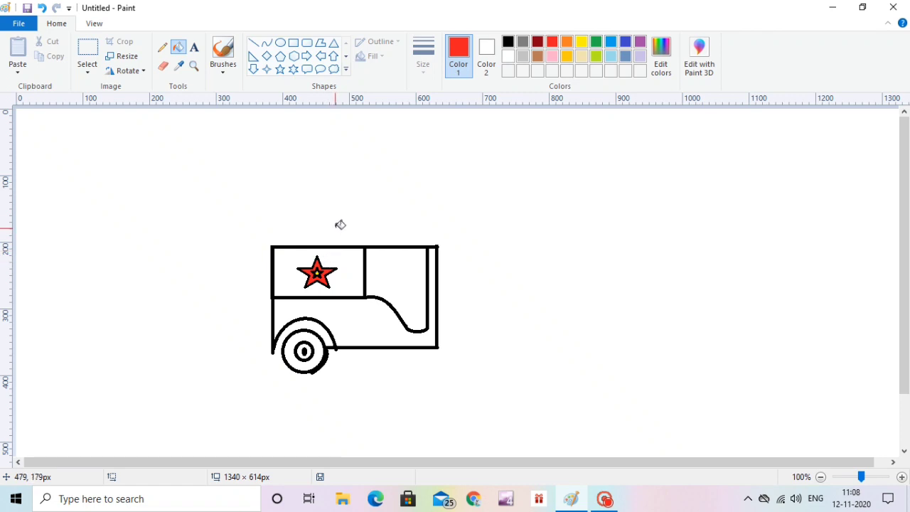
left_click(254, 43)
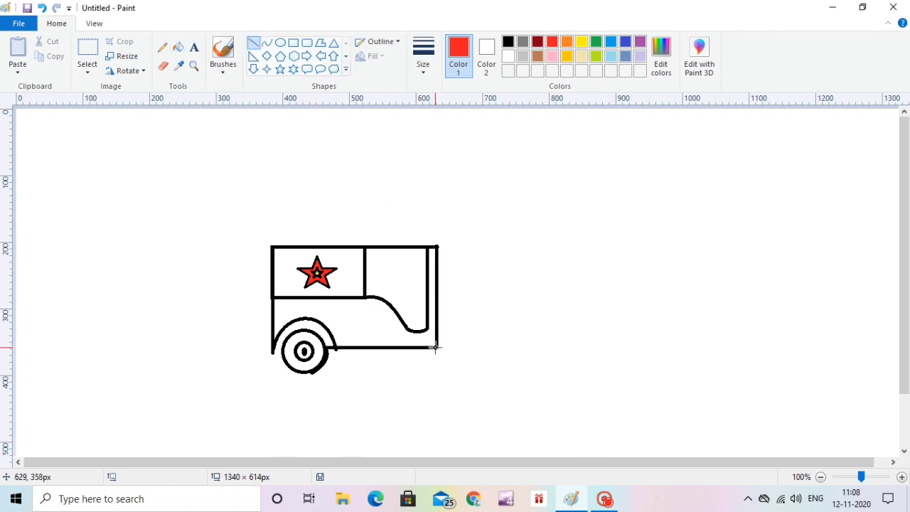
left_click_drag(436, 348, 490, 325)
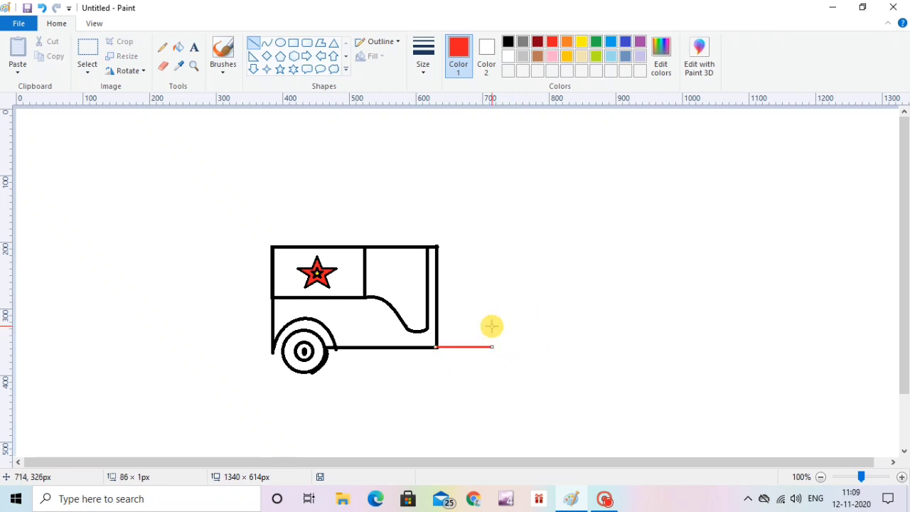
left_click(509, 40)
left_click(530, 159)
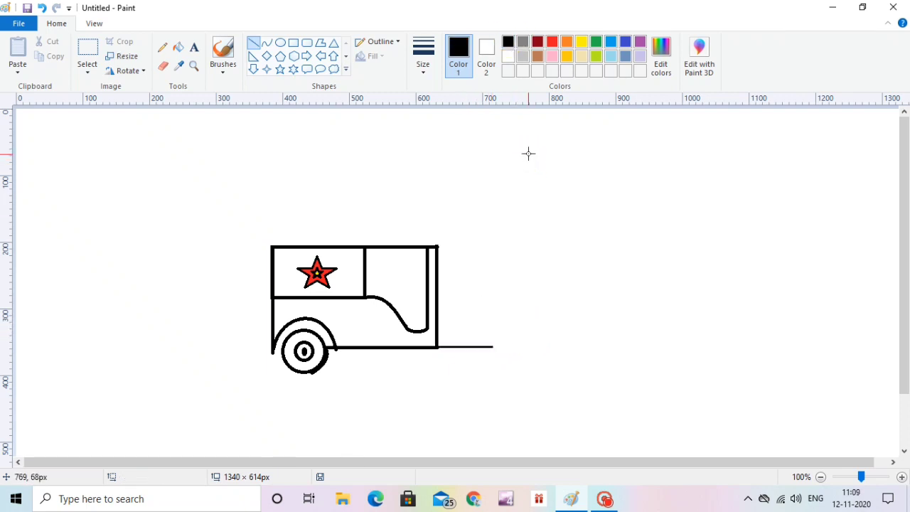
key("ctrl+z")
Extend the body's bottom edge to the right with a thicker black horizontal line
left_click(429, 70)
left_click(435, 146)
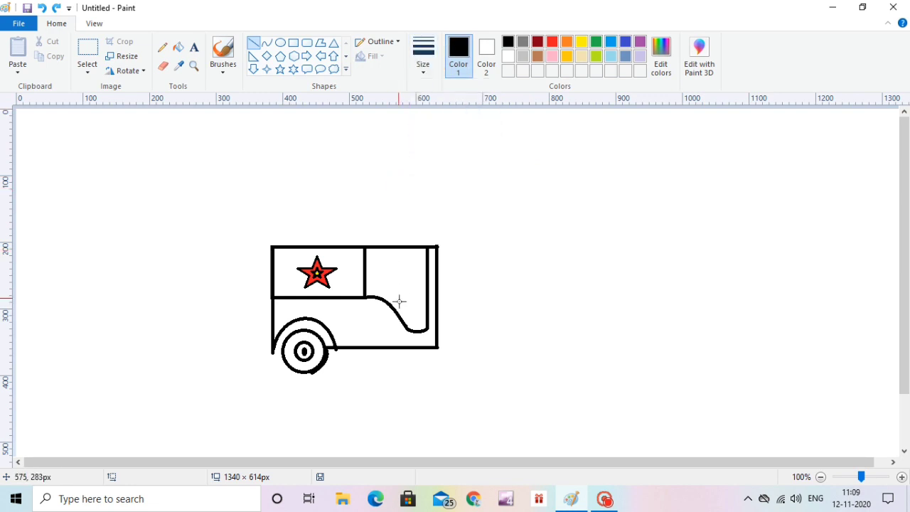
left_click_drag(435, 347, 497, 336)
left_click(484, 310)
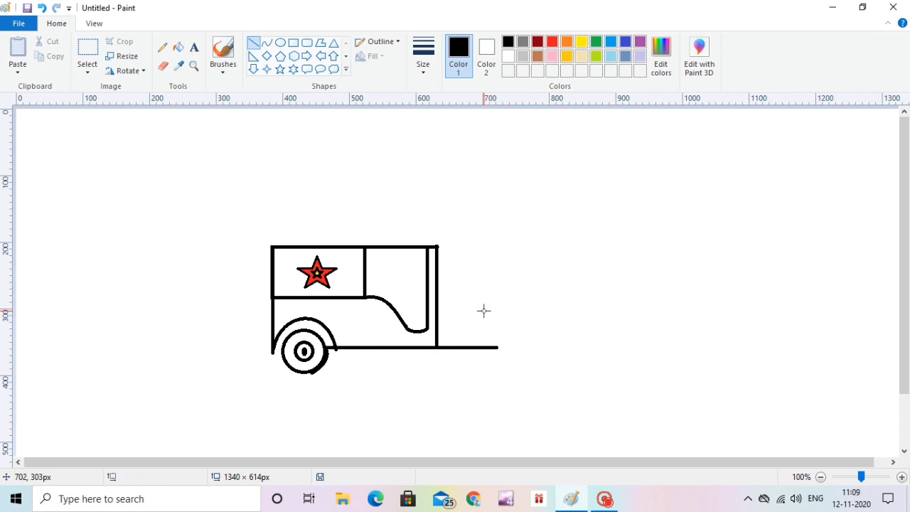
Draw the rounded front with a short curve rising from the bottom line's end and an outward-bowed curve about 61 × 103 px above it
left_click(266, 42)
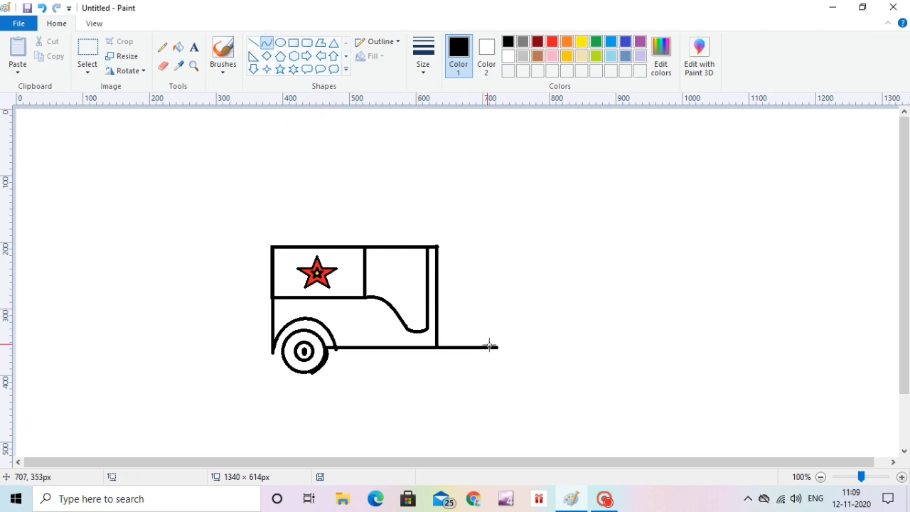
left_click_drag(497, 347, 533, 310)
left_click_drag(488, 239, 529, 308)
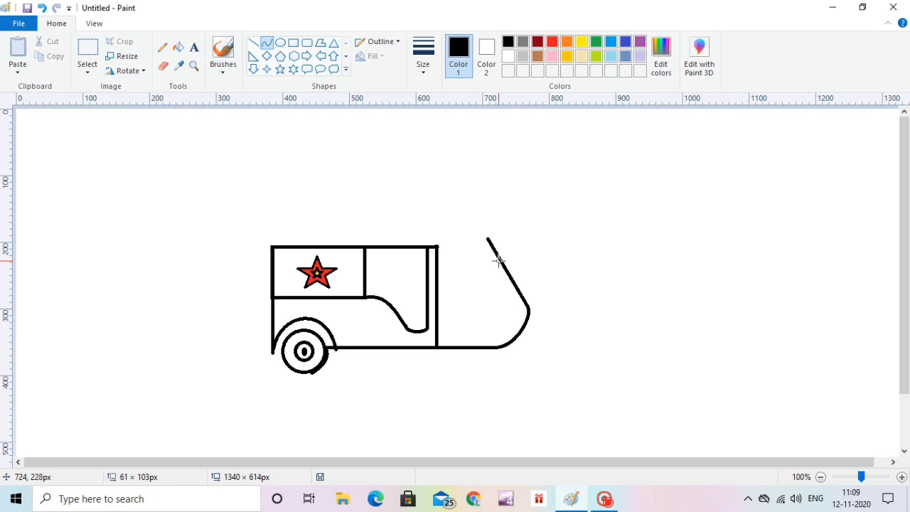
left_click_drag(499, 260, 525, 272)
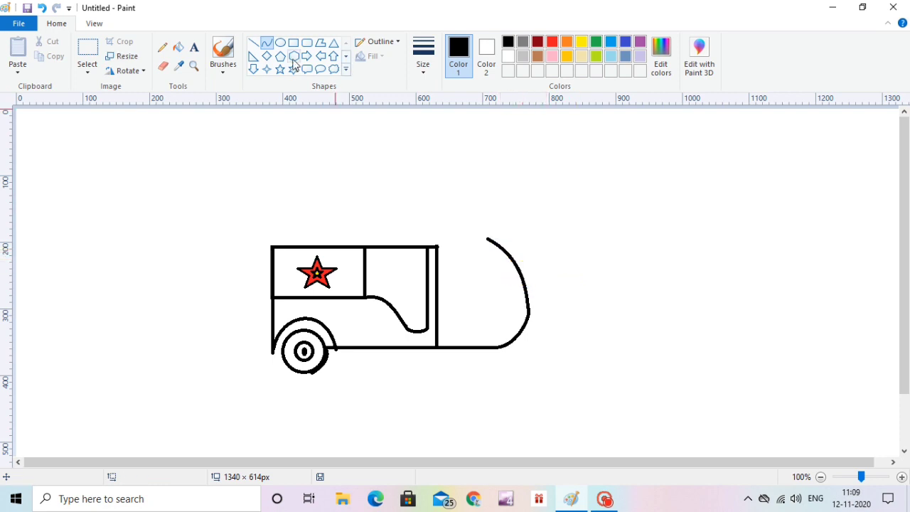
Select the tip of the front curve above the body's top edge and delete it
left_click(163, 65)
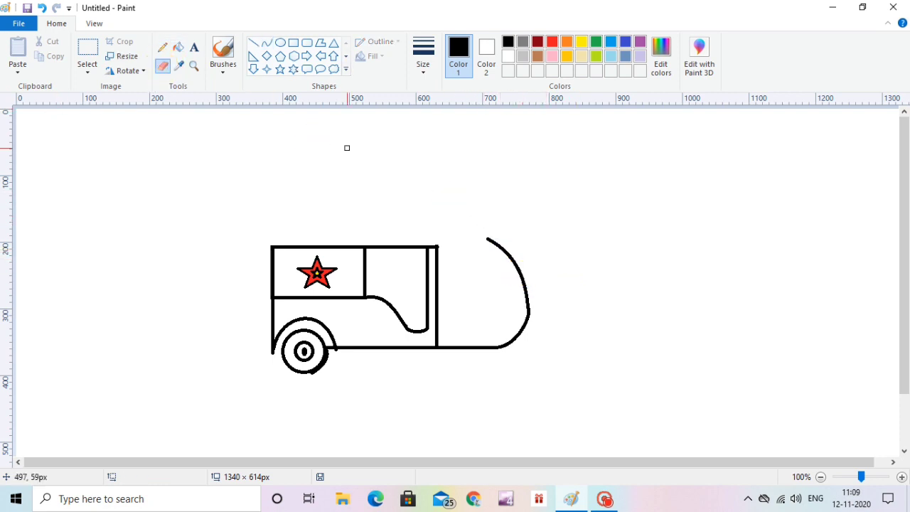
left_click(88, 53)
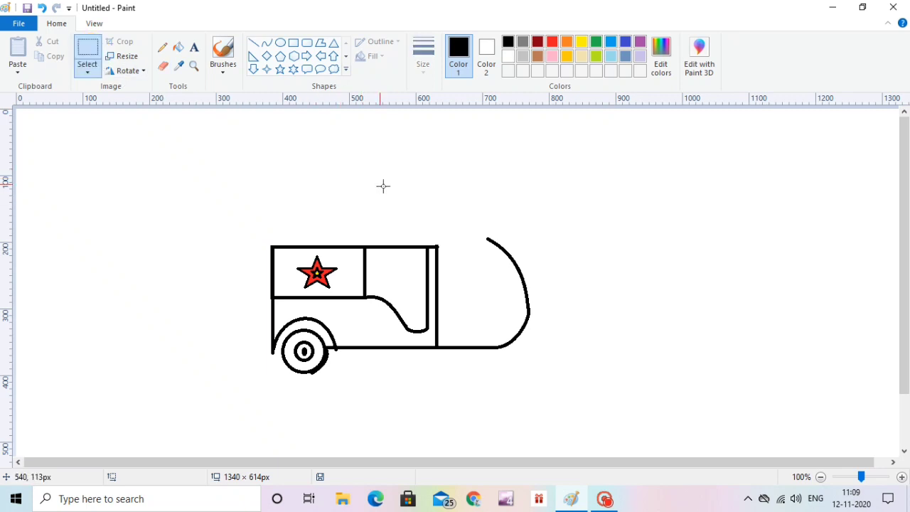
left_click_drag(398, 189, 498, 243)
left_click_drag(507, 242, 509, 245)
key("Delete")
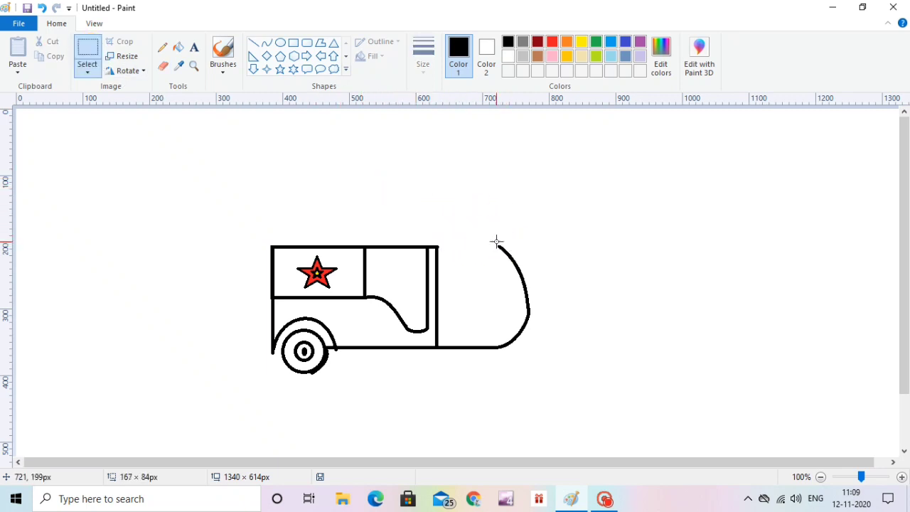
Draw a horizontal line about 111 px long from the body's top edge to the front curve's upper end
left_click(254, 43)
left_click_drag(429, 246, 503, 245)
key("Down")
key("Down")
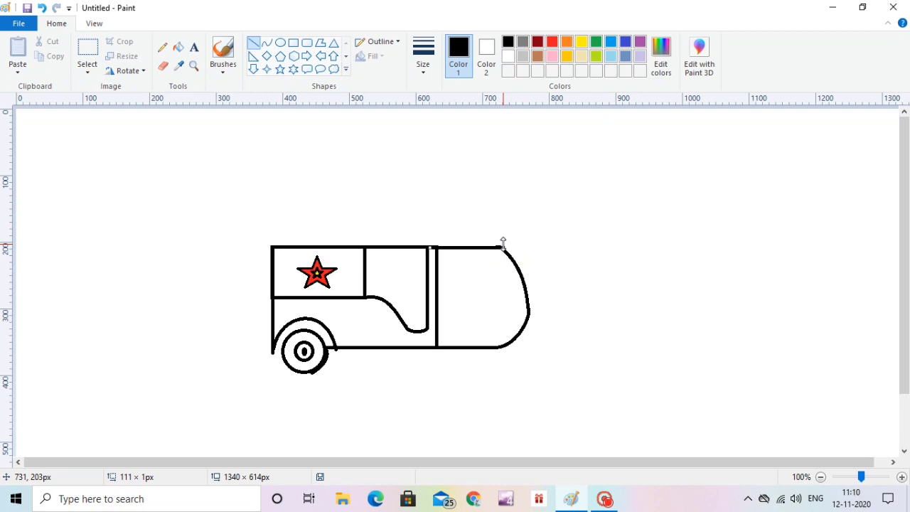
left_click(425, 228)
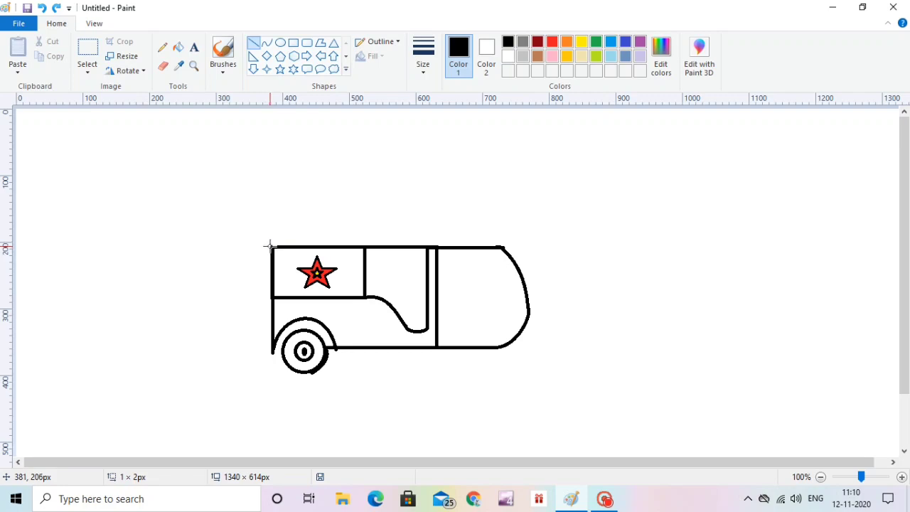
Draw two inward-slanting lines rising from the rear and front ends of the vehicle's top edge
left_click_drag(271, 246, 295, 222)
left_click(337, 203)
left_click_drag(503, 248, 476, 224)
left_click(421, 209)
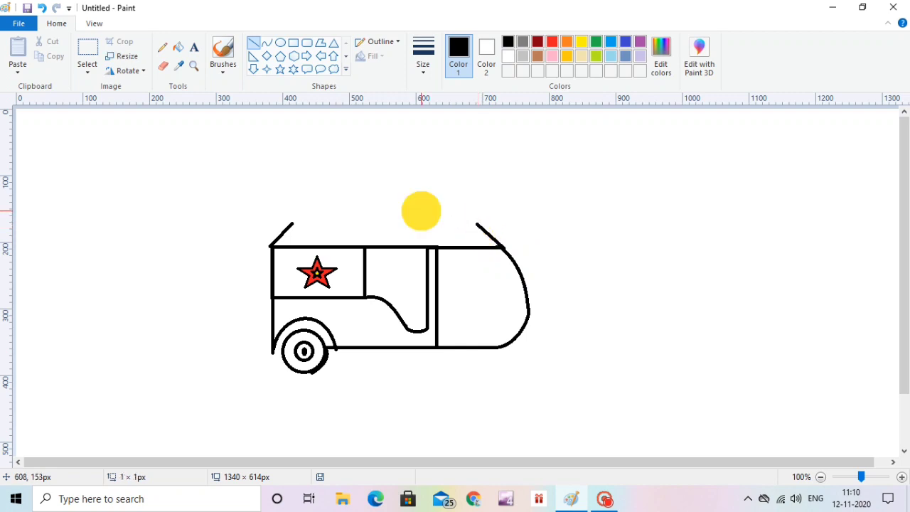
Join the two slanted roof lines with an upward-arched curve about 275 px wide
left_click(267, 42)
left_click_drag(292, 222, 476, 224)
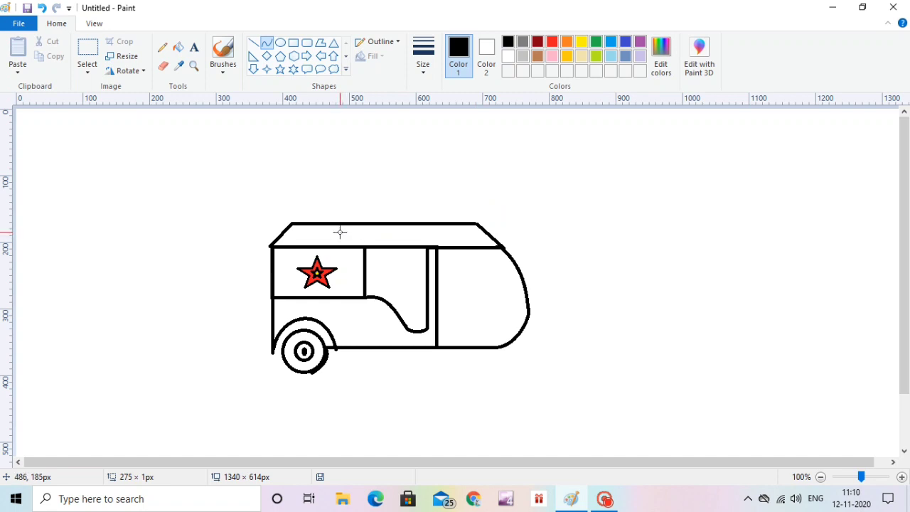
left_click_drag(334, 224, 418, 187)
left_click(418, 187)
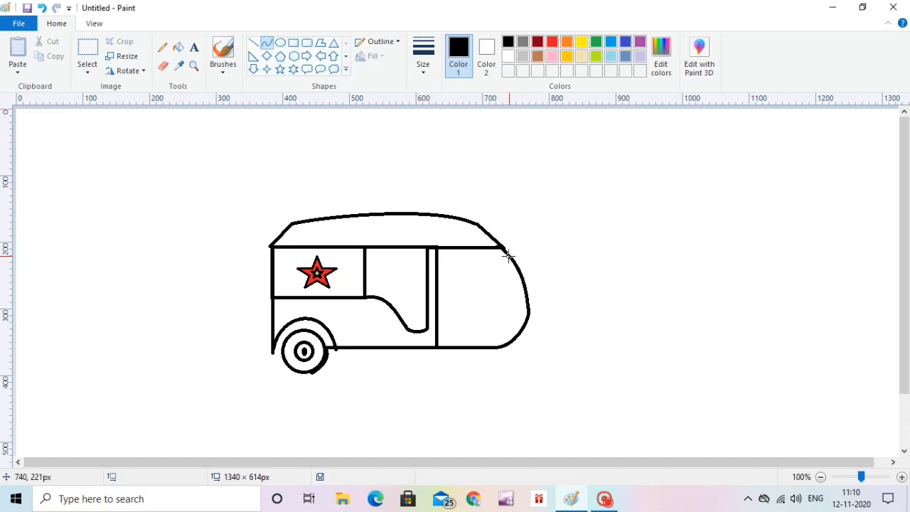
Draw a near-vertical curve about 147 px tall, bowed slightly forward, between the top and bottom edges to separate the front section
left_click_drag(488, 248, 494, 347)
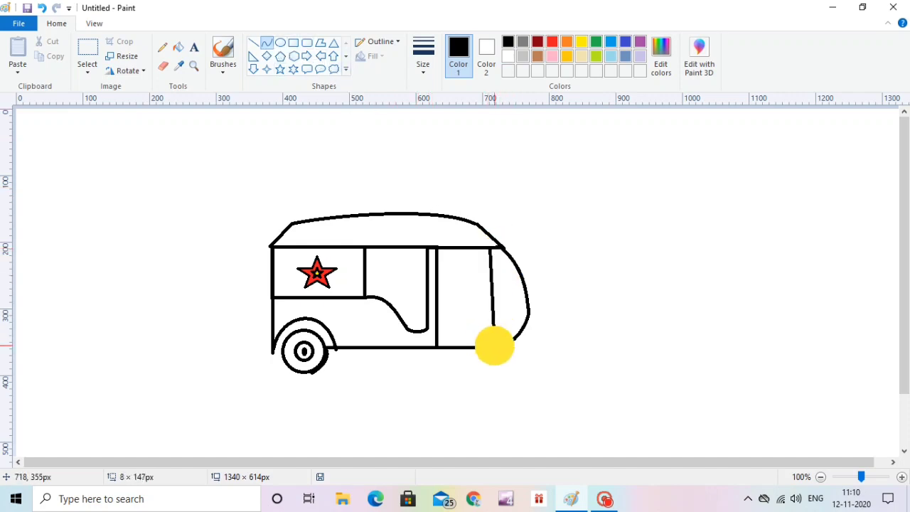
mouse_move(491, 292)
left_mouse_down()
mouse_move(503, 314)
mouse_move(500, 300)
left_mouse_up()
left_click(474, 304)
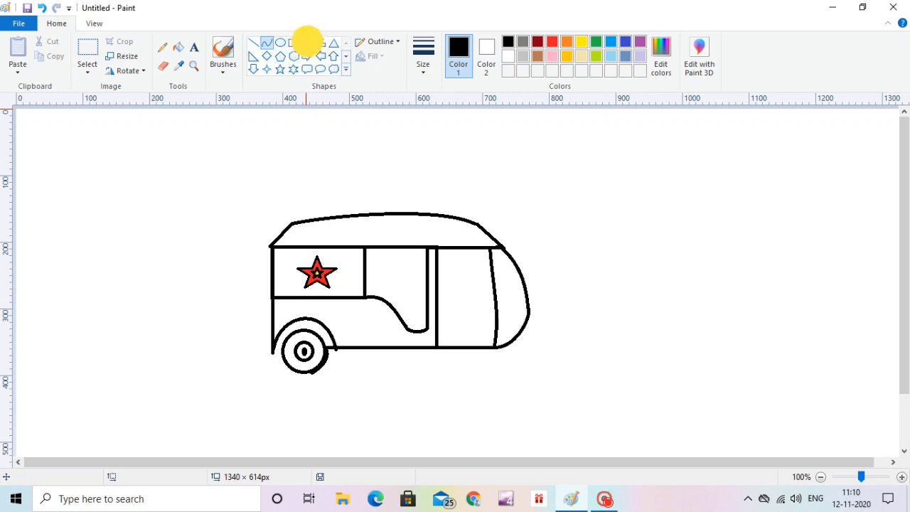
Draw the driver's seat from two narrow rounded rectangles, a horizontal cushion and a vertical support beneath it
left_click(306, 42)
left_click_drag(438, 306, 465, 334)
left_click(476, 321)
left_click(483, 359)
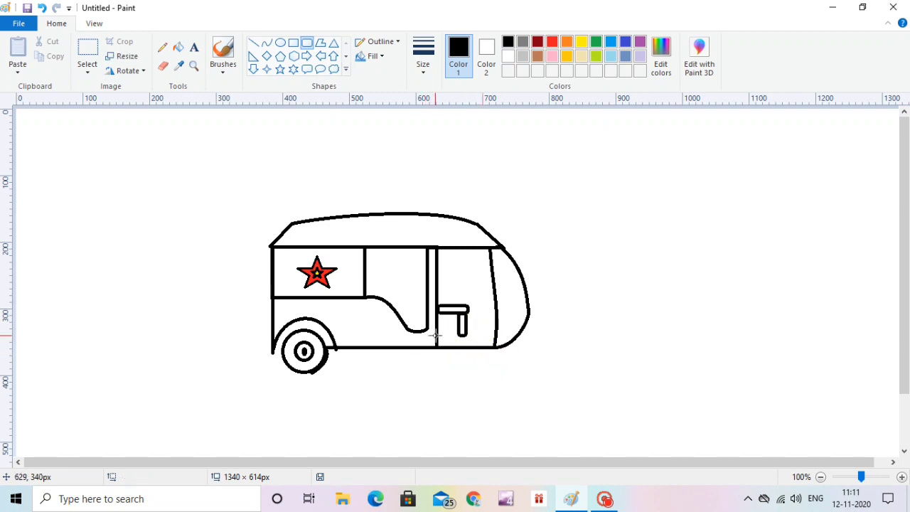
Draw a floor rectangle about 88 × 15 px beneath the driver's seat, spanning the door opening
left_click(293, 43)
left_click_drag(437, 335, 496, 346)
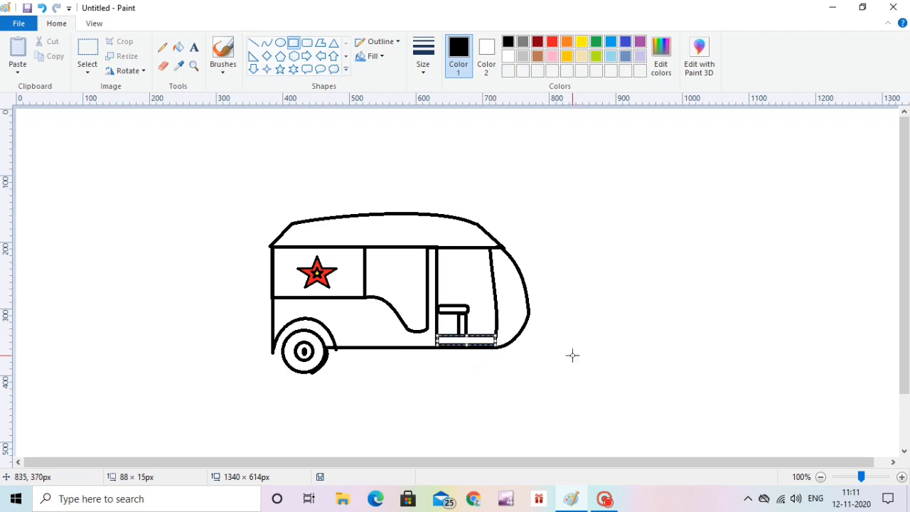
left_click(570, 355)
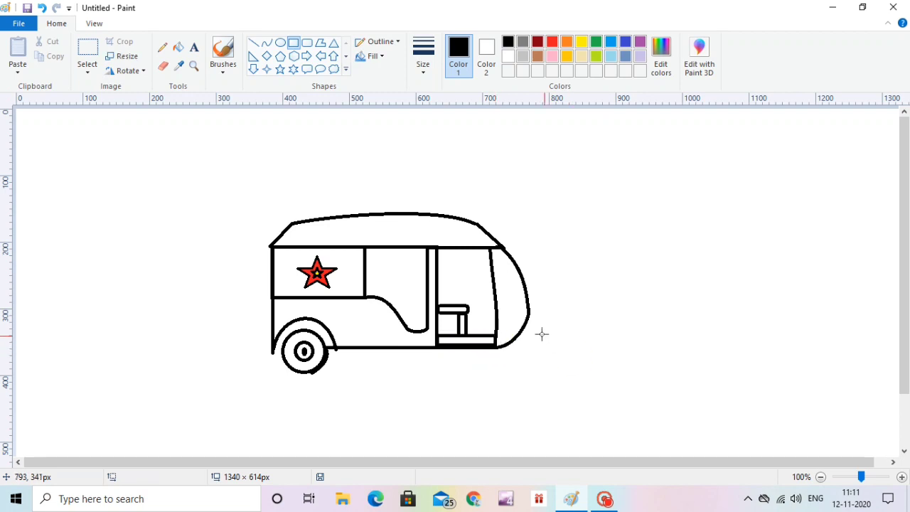
Draw a small ellipse as the headlight inside the lower front section
left_click_drag(502, 306, 510, 308)
key("ctrl+z")
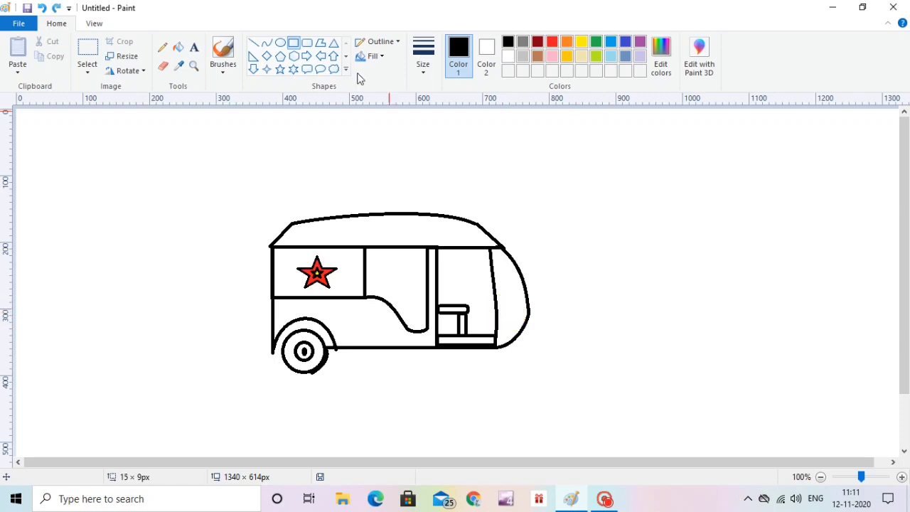
left_click(281, 43)
left_click_drag(501, 309, 511, 316)
left_click(590, 320)
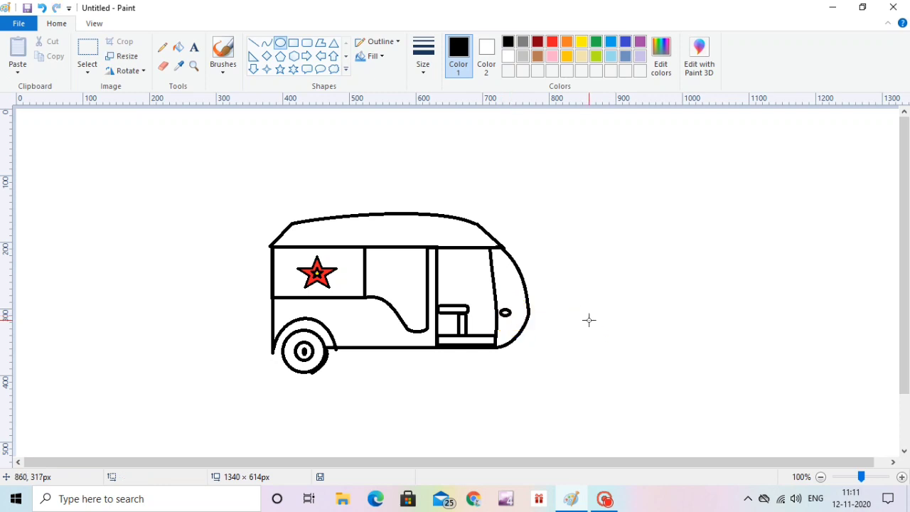
Draw a horizontal line across the front section just above the headlight
left_click(254, 42)
left_click_drag(495, 297, 530, 296)
left_click(559, 278)
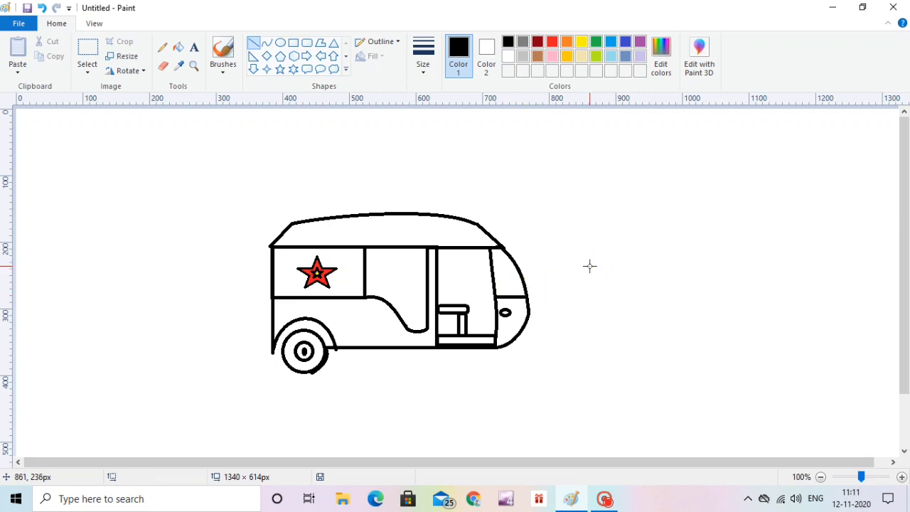
left_click(255, 45)
left_click_drag(510, 258, 525, 283)
left_click(267, 43)
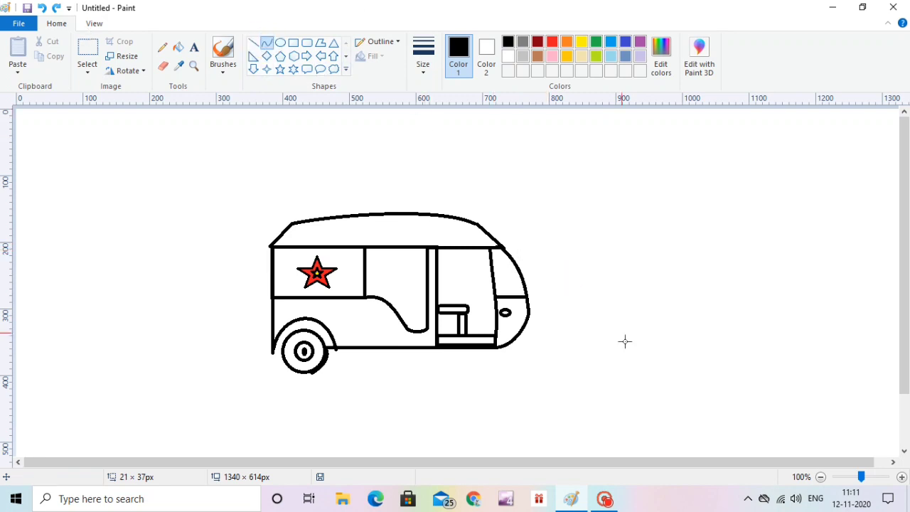
left_click_drag(516, 264, 510, 298)
left_click(178, 47)
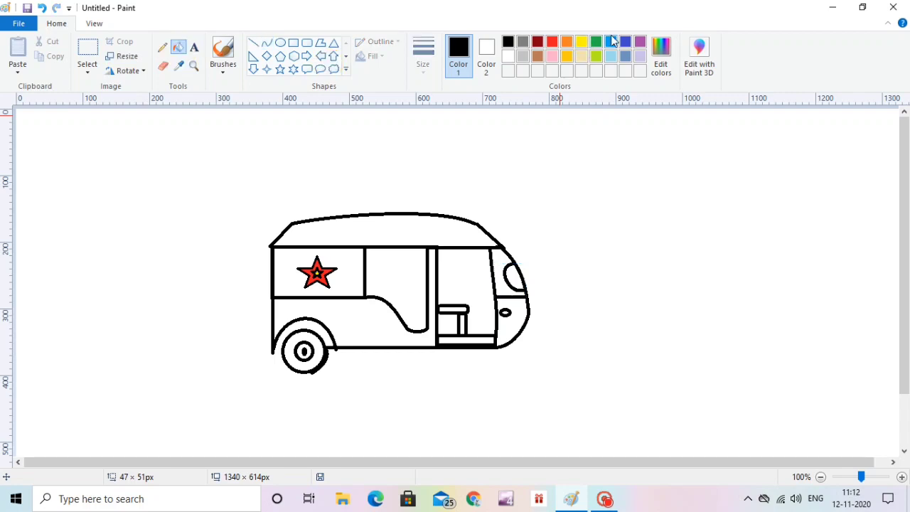
left_click(612, 42)
left_click(514, 284)
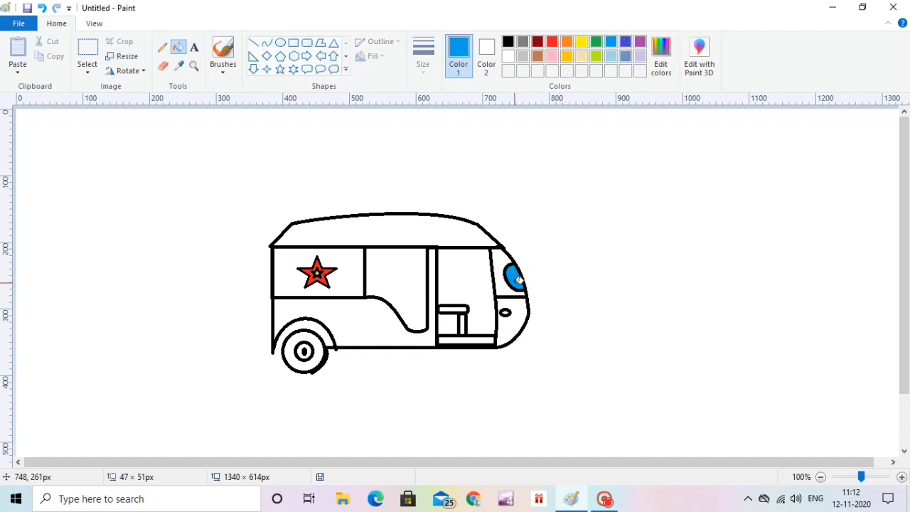
key("ctrl+z")
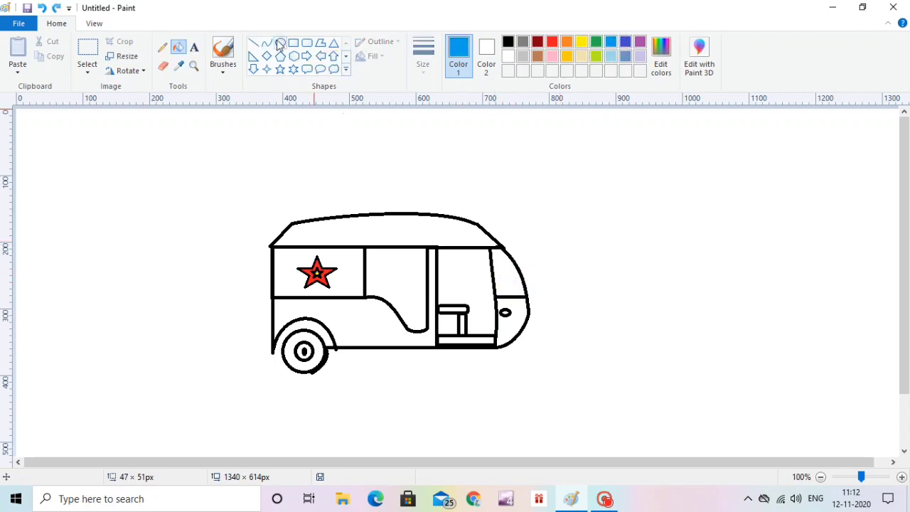
Draw a thinner black curve about 40 × 48 px against the front edge above the headlight to form the windscreen
left_click(266, 43)
left_click_drag(515, 263, 503, 295)
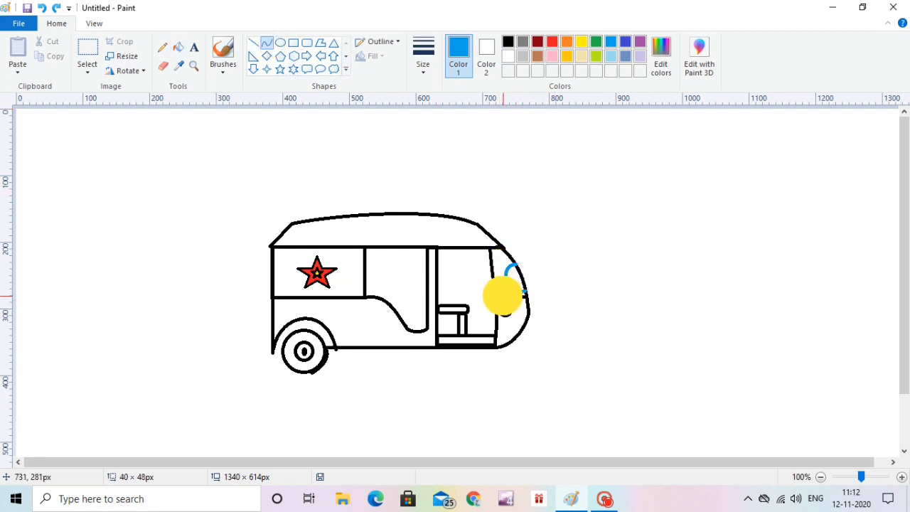
left_click(508, 41)
left_click(424, 75)
left_click(433, 116)
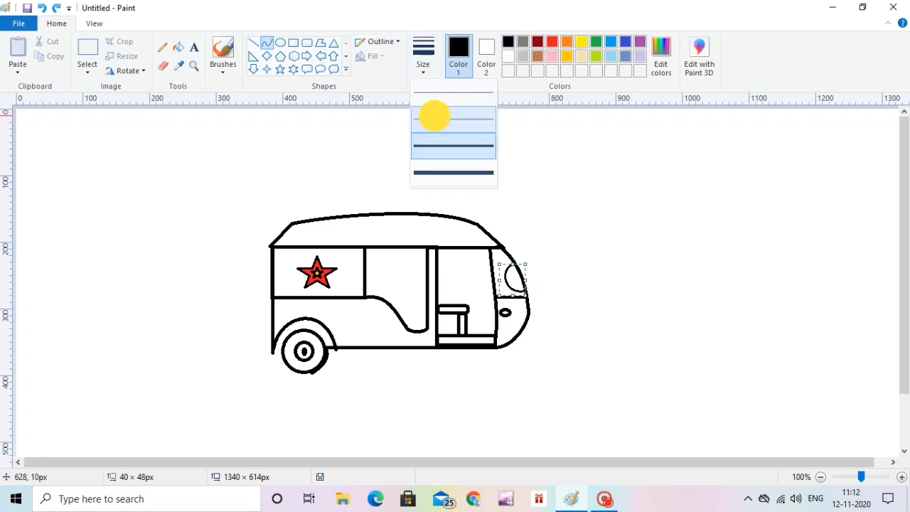
Fill the windscreen with bright blue and the headlight with red
left_click(178, 49)
left_click(611, 41)
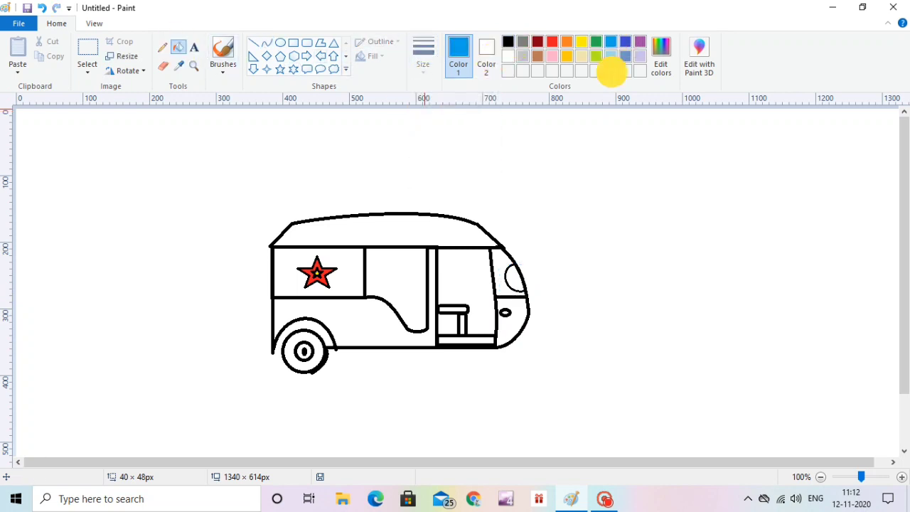
left_click(516, 277)
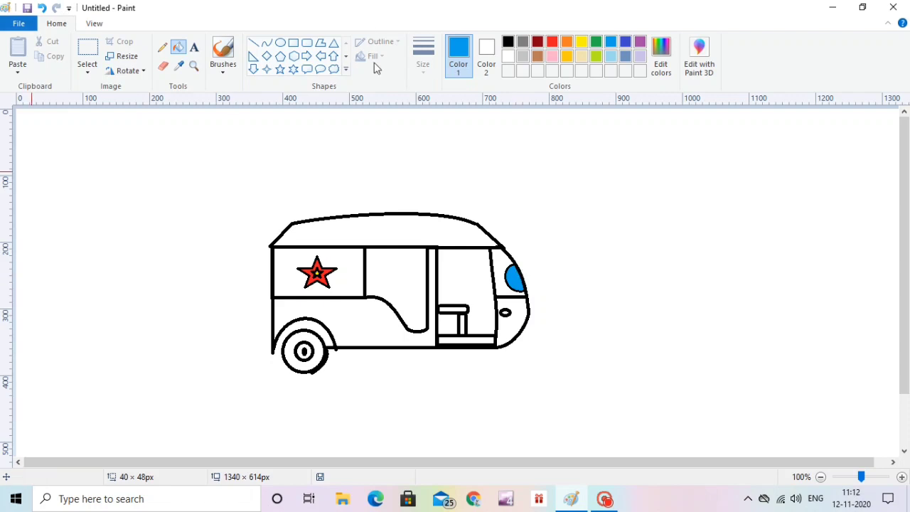
left_click(552, 42)
left_click(505, 312)
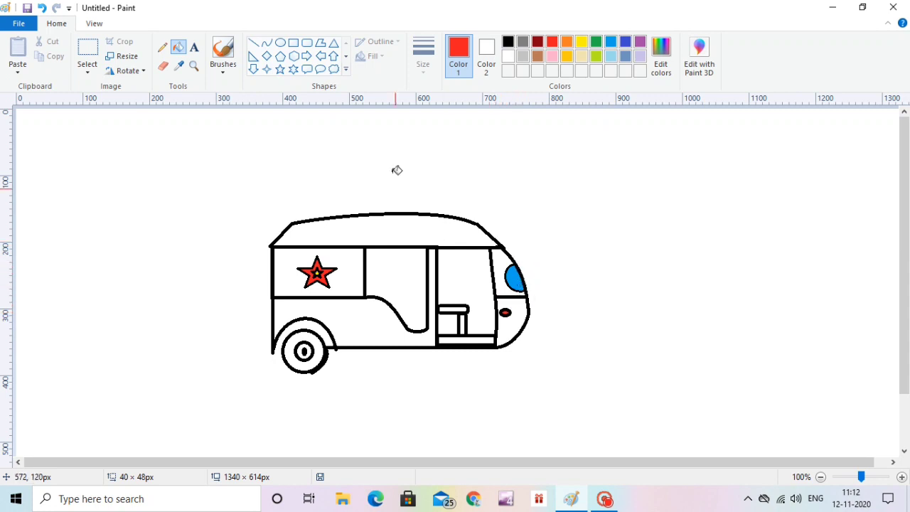
Fill the space under the driver's seat with grey, the seat cushion with red and the seat post with yellow
left_click(523, 42)
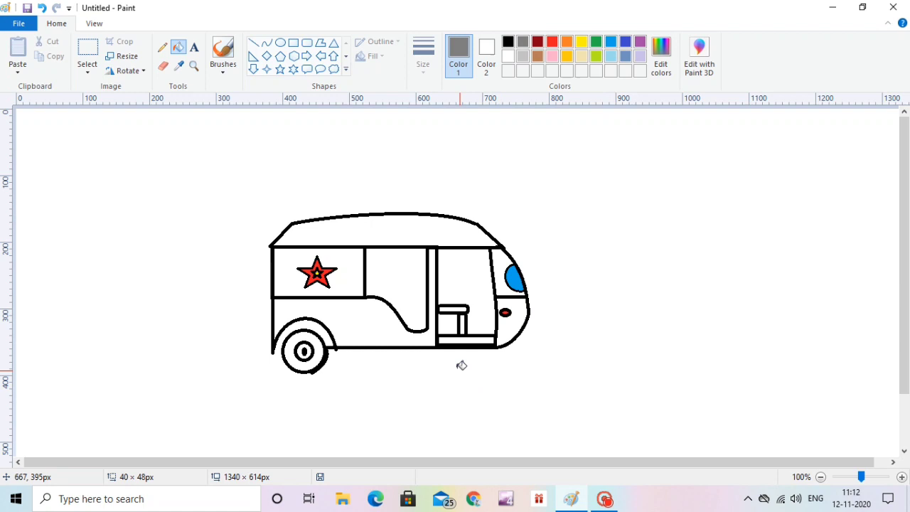
left_click(450, 321)
left_click(552, 42)
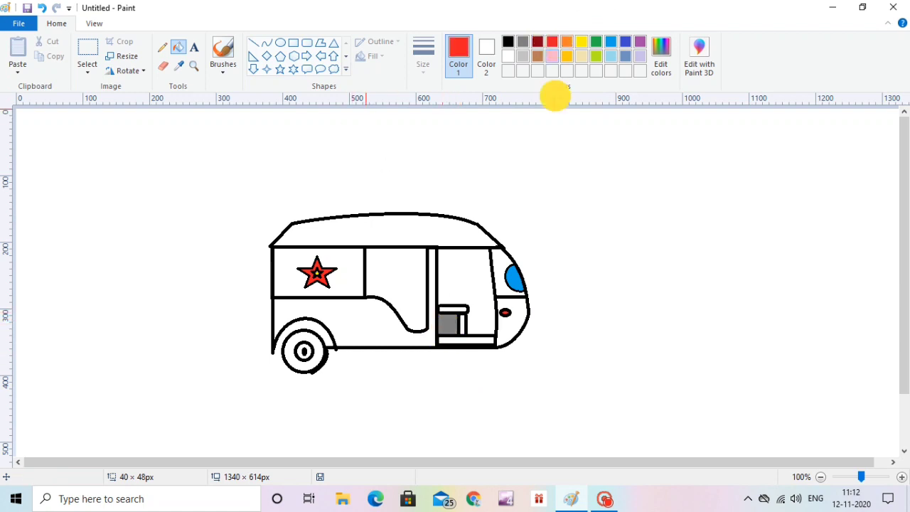
left_click(451, 308)
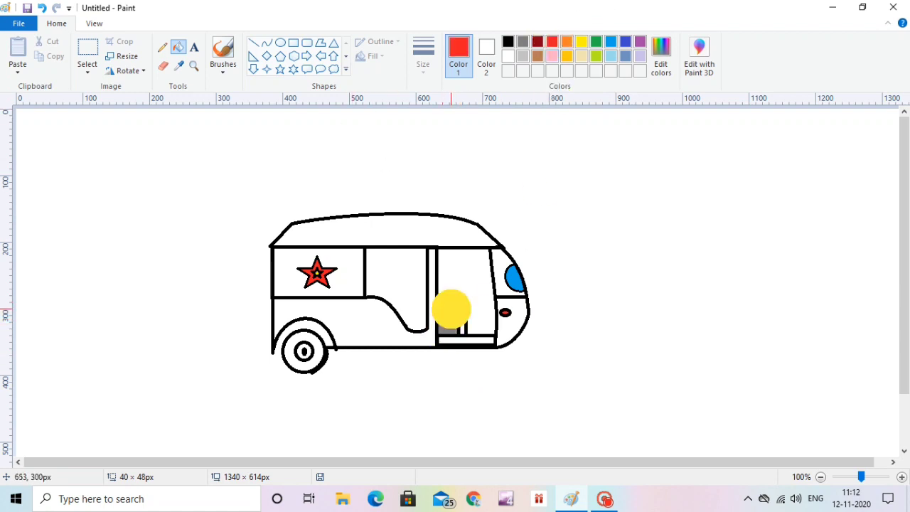
left_click(581, 42)
left_click(463, 323)
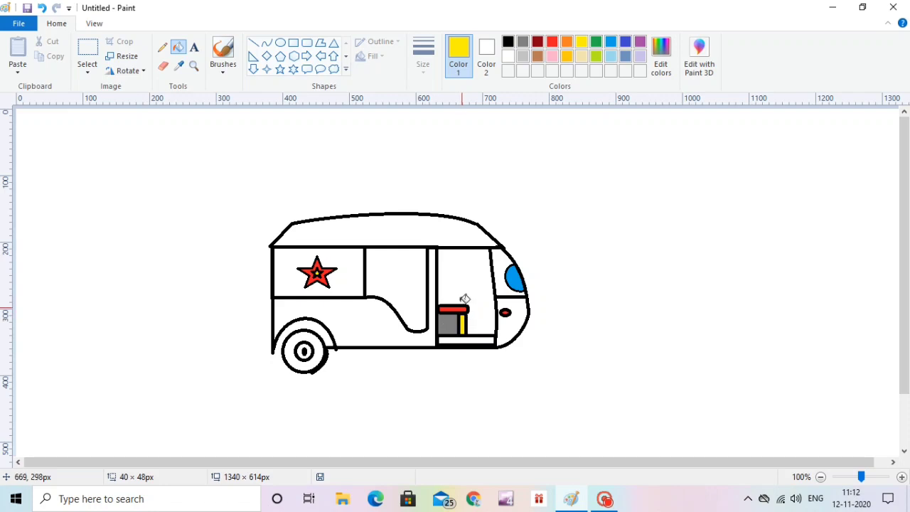
Draw a black curve about 51 × 40 px just below the rounded front as the front mudguard's lower edge
left_click(266, 42)
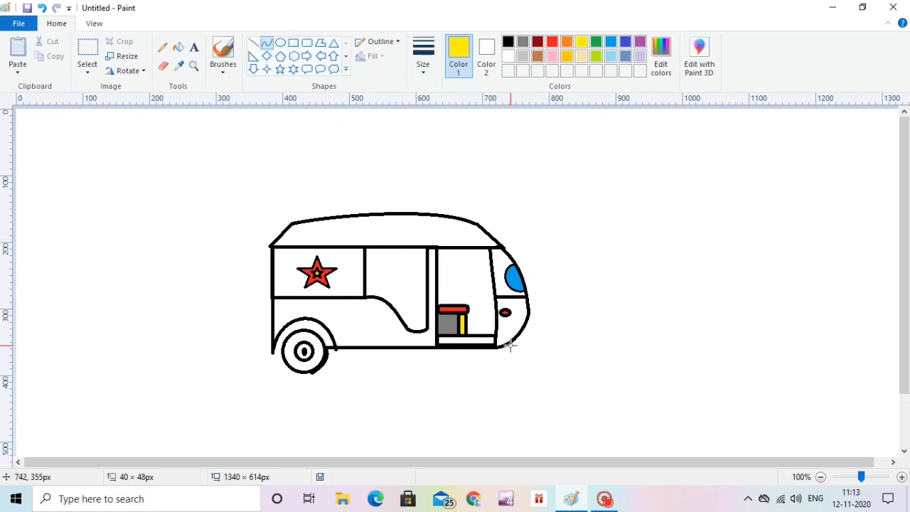
left_click(508, 42)
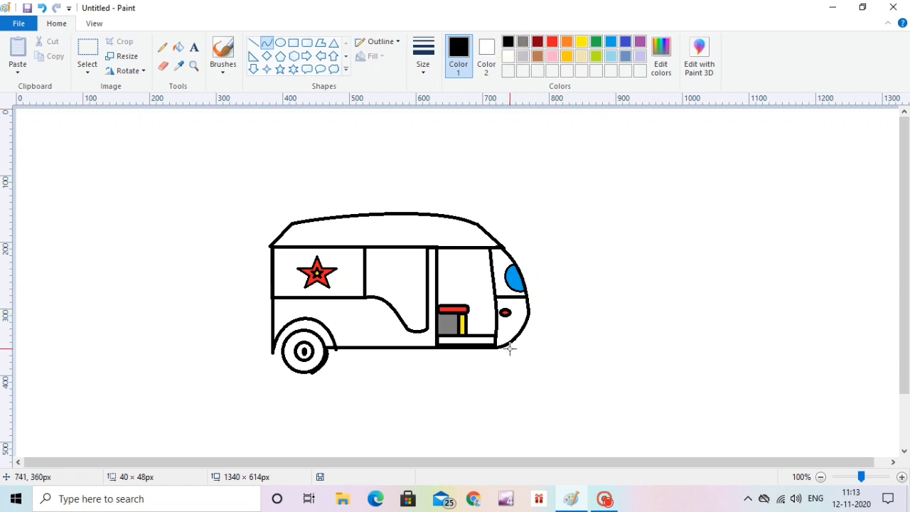
left_click_drag(519, 361, 539, 334)
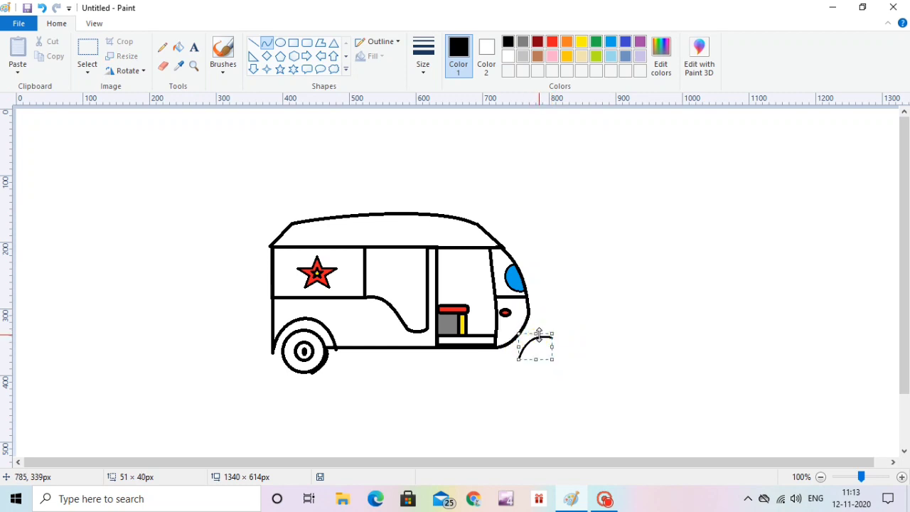
left_click(569, 304)
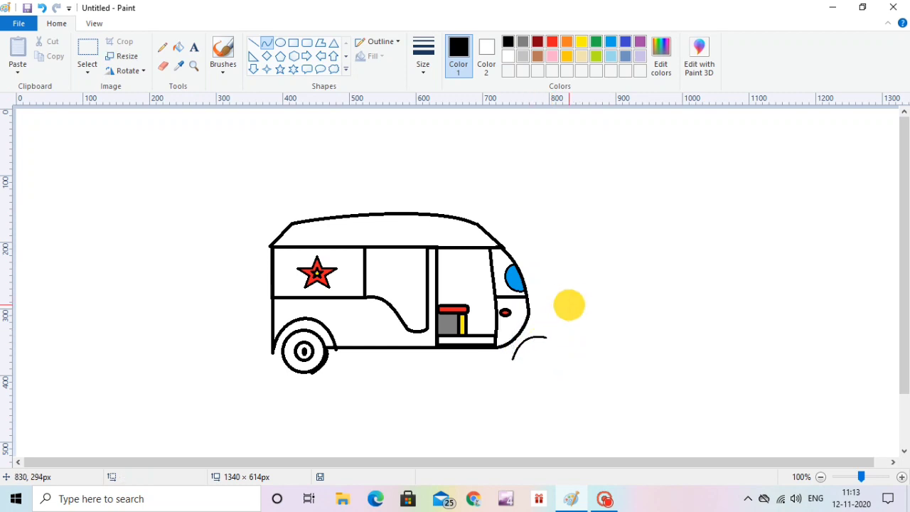
Close the front mudguard with a curve for its upper edge and a short curve at its rear lower end
left_click_drag(525, 331, 547, 337)
left_click_drag(537, 328, 547, 325)
left_click(610, 306)
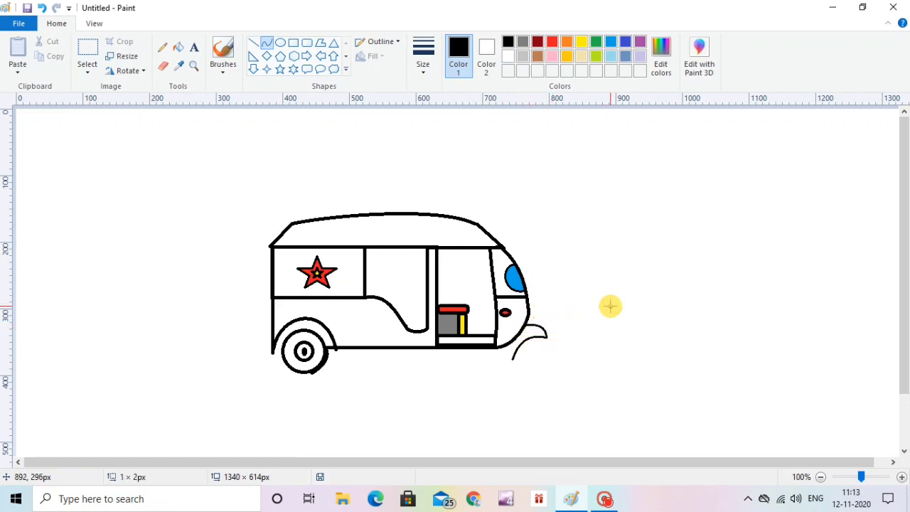
mouse_move(511, 347)
left_mouse_down()
mouse_move(515, 359)
mouse_move(504, 351)
left_mouse_up()
left_click(508, 360)
left_click(537, 362)
mouse_move(546, 337)
left_mouse_down()
mouse_move(513, 358)
mouse_move(545, 356)
mouse_move(543, 335)
mouse_move(515, 362)
mouse_move(532, 365)
mouse_move(545, 333)
mouse_move(531, 367)
mouse_move(546, 336)
left_mouse_up()
left_click(529, 369)
left_click(550, 352)
key("ctrl+z")
left_click(516, 357)
key("ctrl+z")
mouse_move(530, 349)
left_mouse_down()
mouse_move(531, 371)
mouse_move(554, 359)
left_mouse_up()
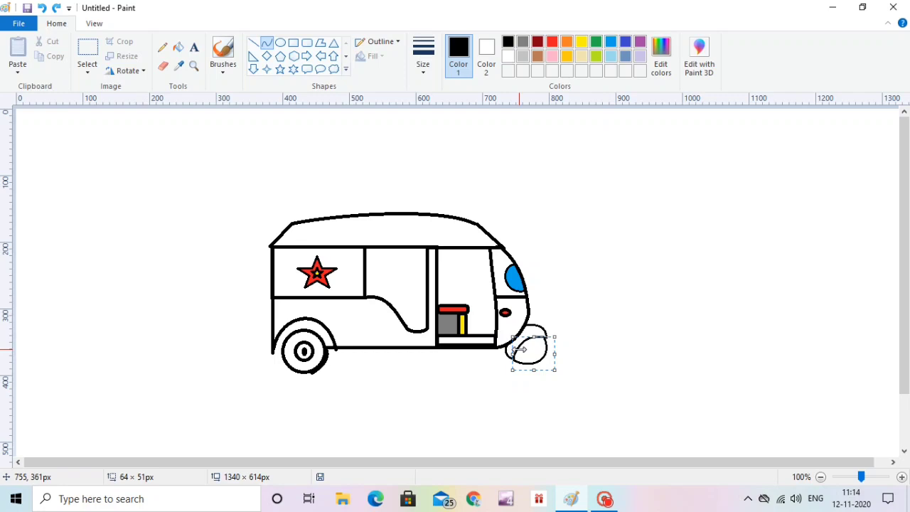
key("ctrl+z")
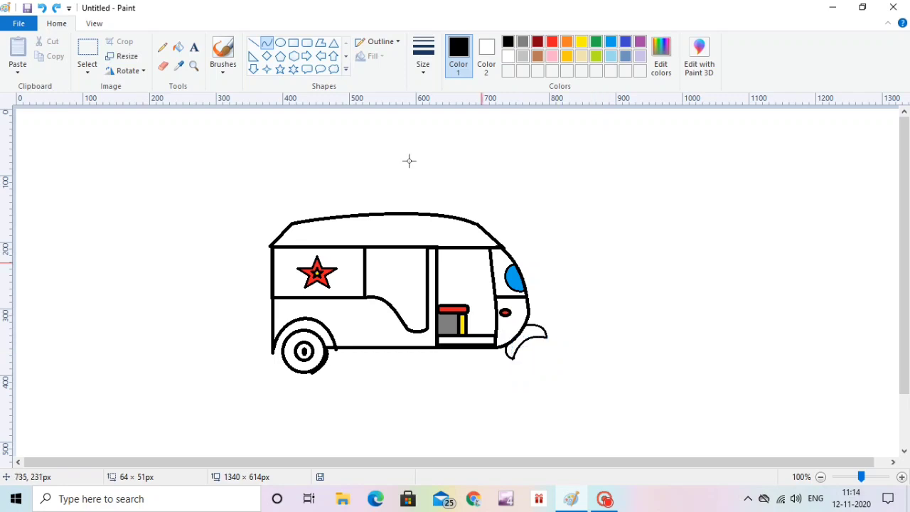
Draw a circle about 49 × 50 px as the front wheel and erase the part overlapping the mudguard
left_click(280, 43)
mouse_move(523, 335)
left_mouse_down()
mouse_move(560, 370)
mouse_move(529, 347)
left_mouse_up()
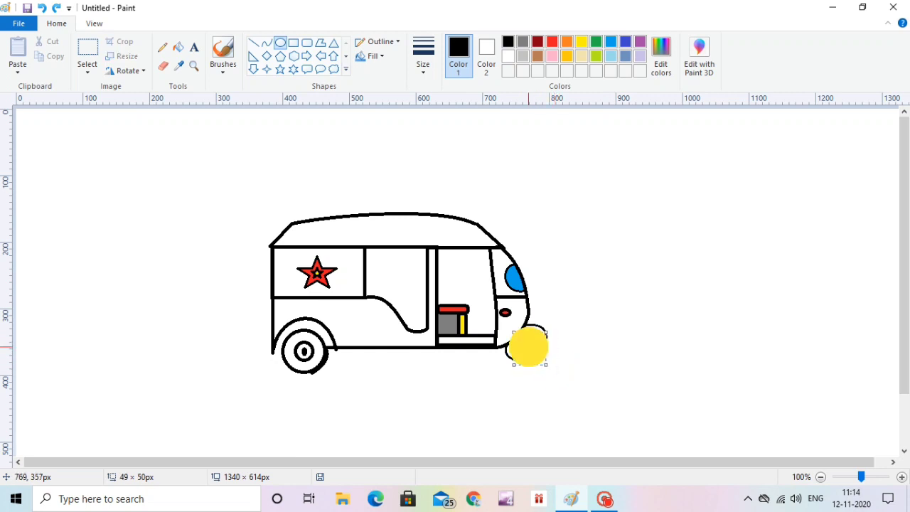
left_click(603, 325)
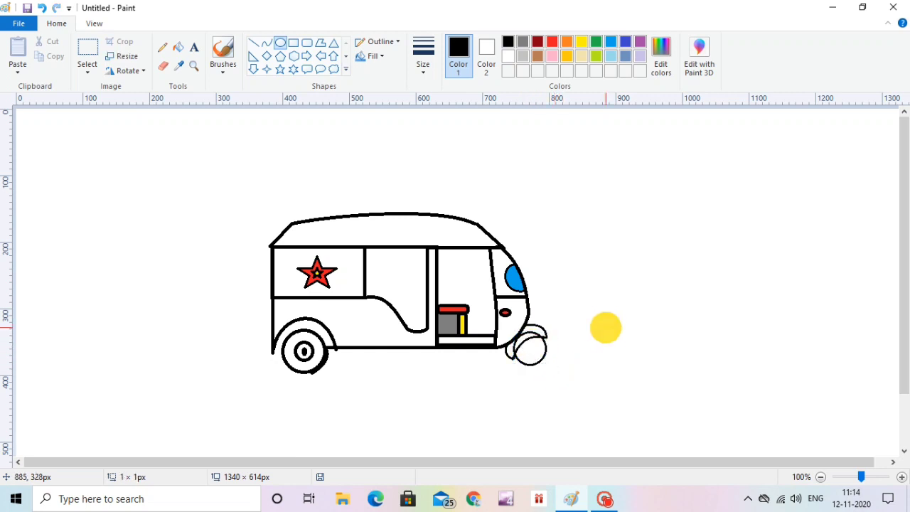
left_click(163, 66)
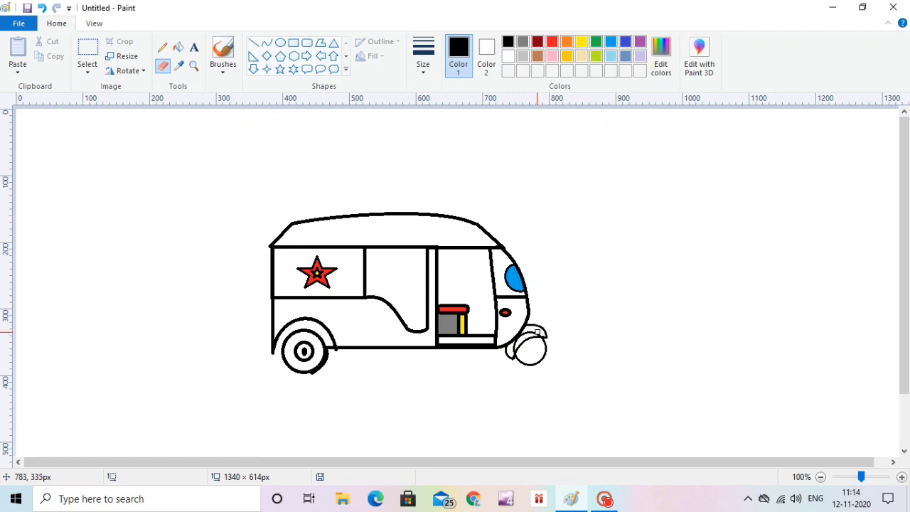
mouse_move(537, 332)
left_mouse_down()
mouse_move(508, 351)
mouse_move(514, 346)
left_mouse_up()
Draw two concentric ellipses as the hub in the middle of the front wheel, the inner one about 6 × 3 px
left_click(280, 43)
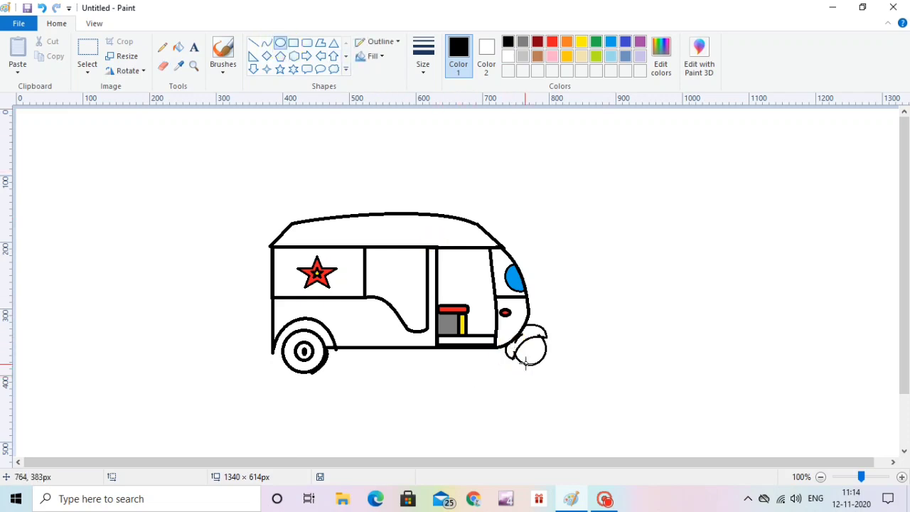
mouse_move(526, 347)
left_mouse_down()
mouse_move(540, 360)
mouse_move(535, 351)
left_mouse_up()
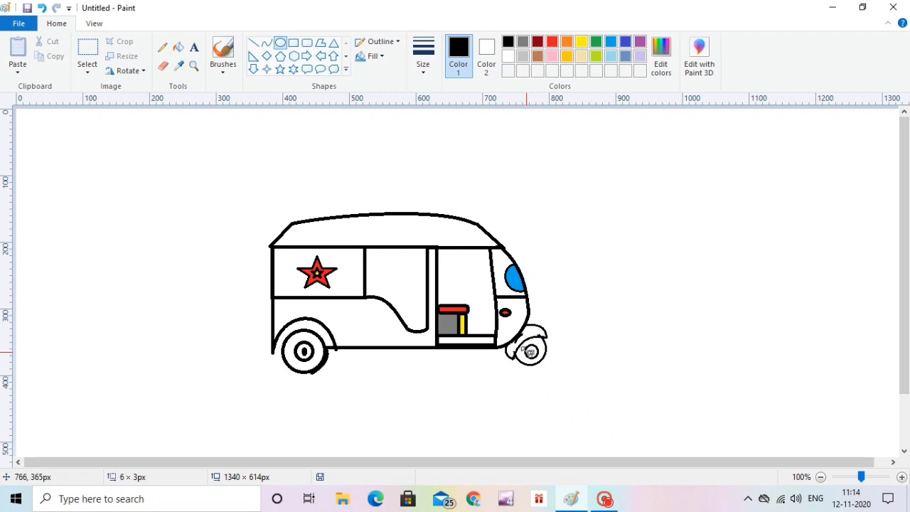
left_click(641, 325)
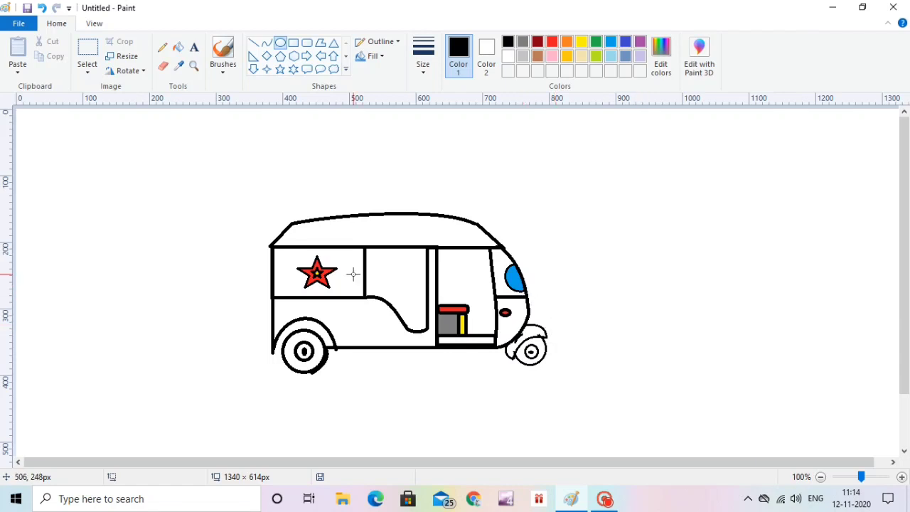
Fill the lower rear body, both sections of the rounded front and the floor strip under the seat with gold
left_click(567, 56)
left_click(178, 47)
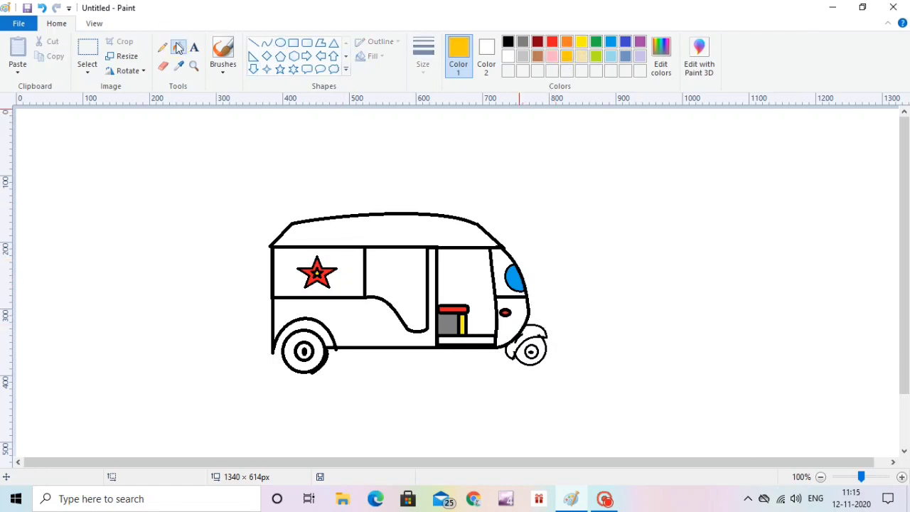
left_click(348, 318)
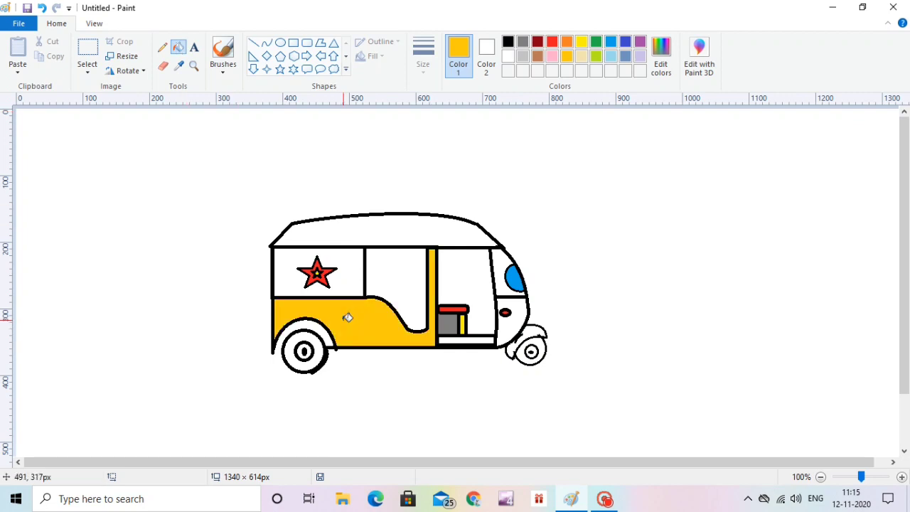
left_click(522, 313)
left_click(495, 256)
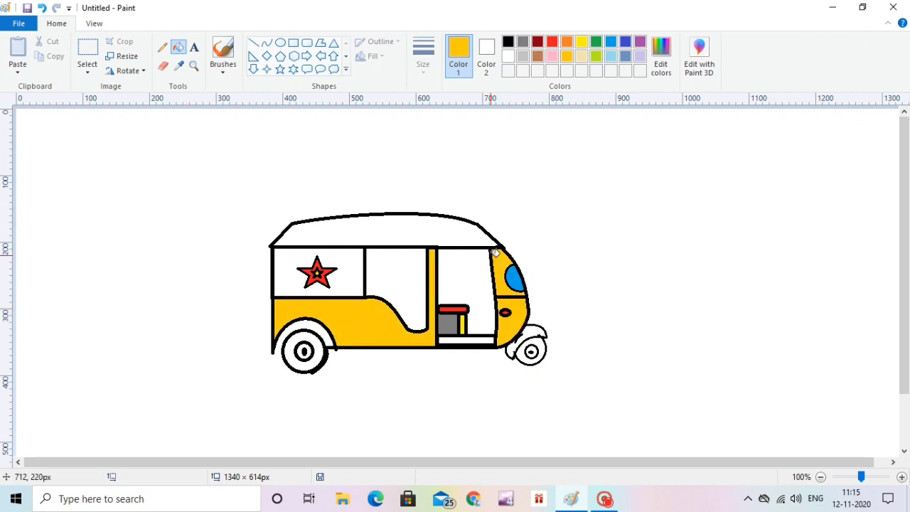
left_click(467, 342)
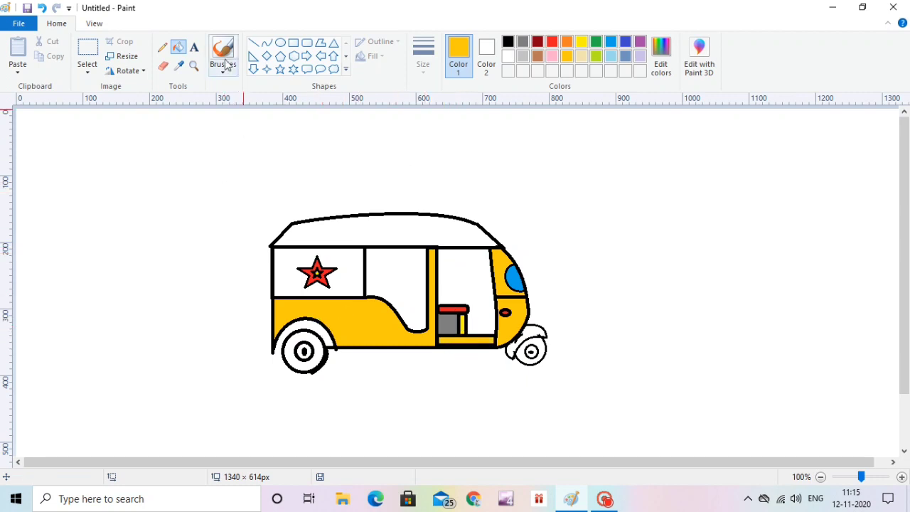
Draw a short black curve about 18 × 9 px closing the gap between the rear wheel arch and the rear wheel
left_click(266, 42)
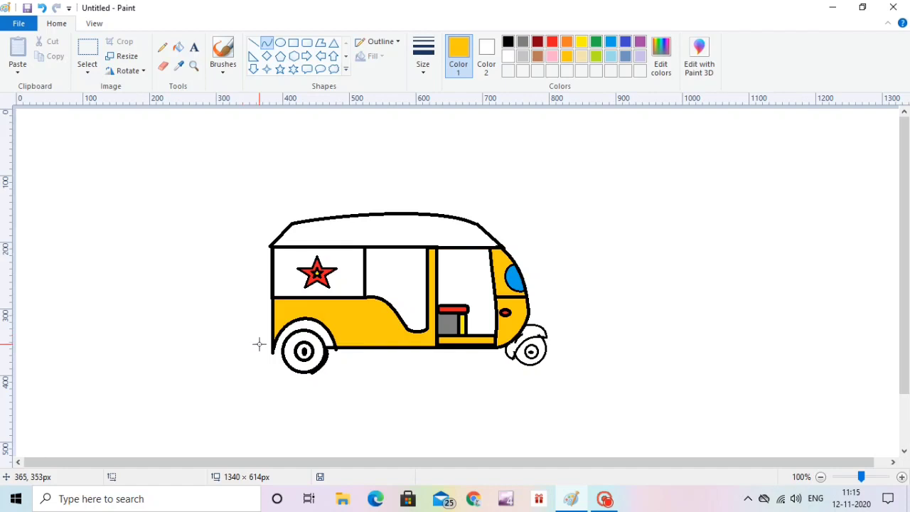
left_click_drag(270, 351, 282, 355)
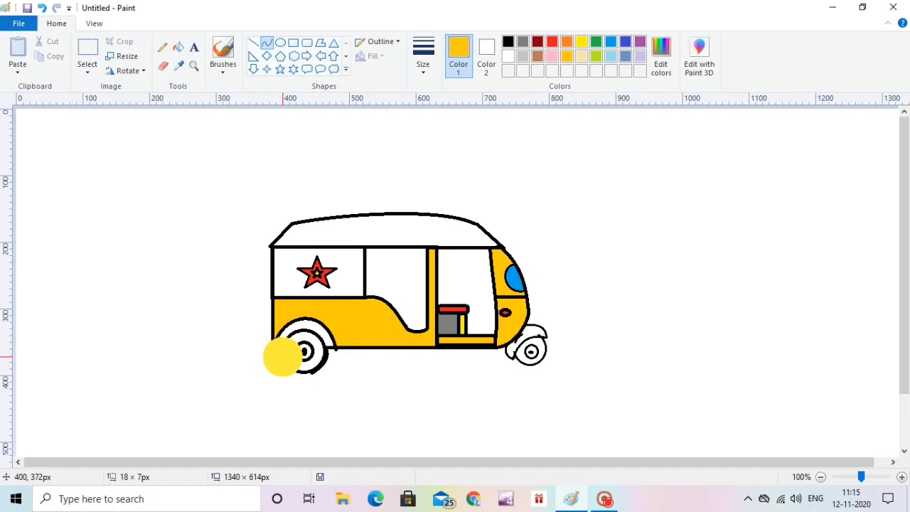
left_click(508, 41)
left_click_drag(273, 355, 276, 360)
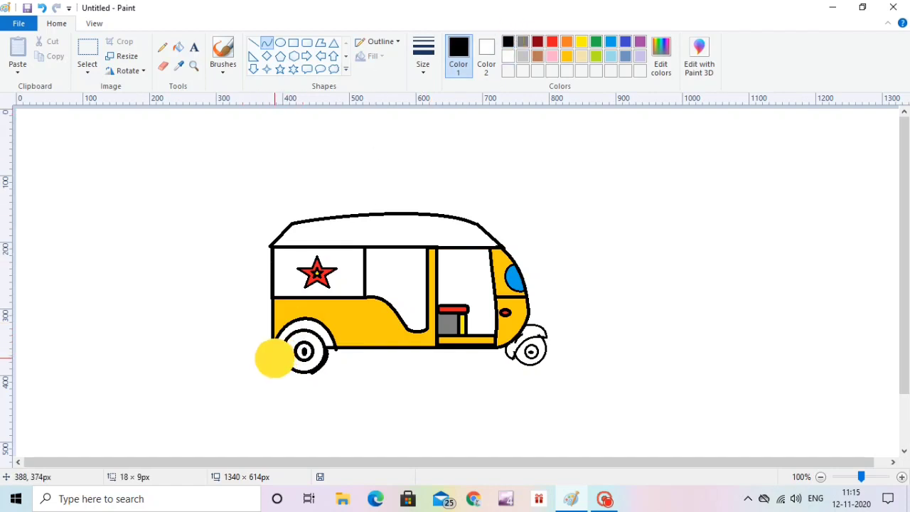
left_click(279, 359)
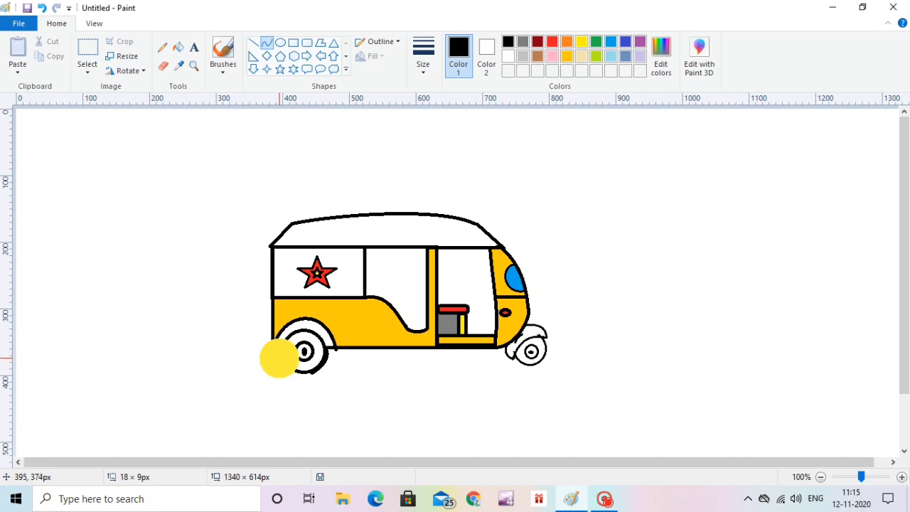
Sample the gold of the body and fill the rear wheel arch and the front mudguard with it
left_click(179, 51)
left_click(180, 66)
left_click(304, 313)
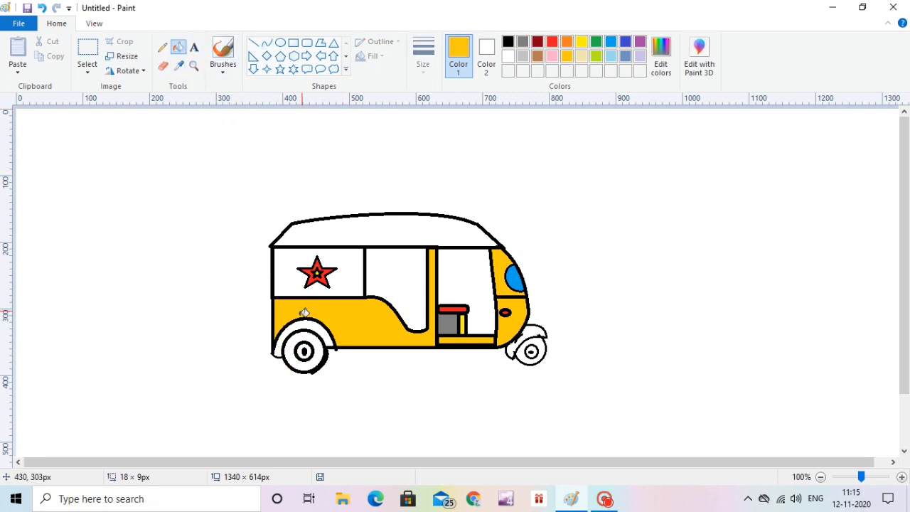
left_click(283, 351)
left_click(538, 330)
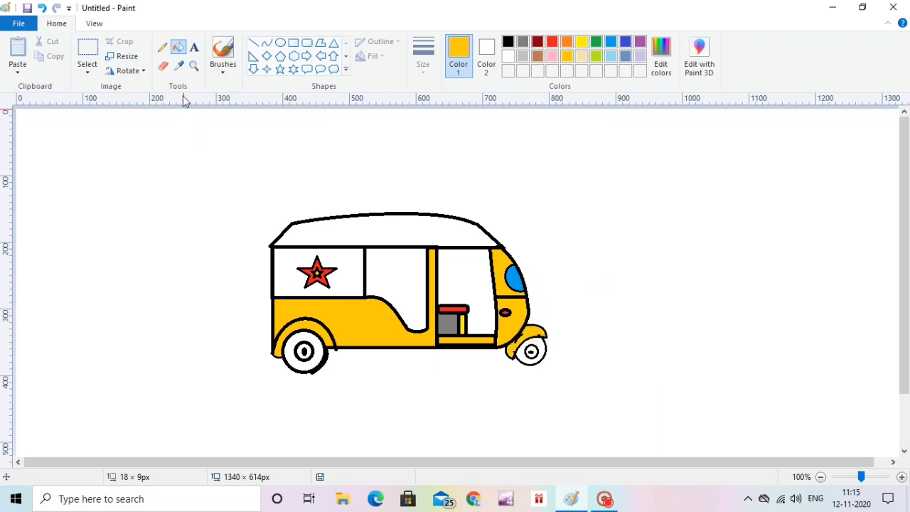
Sample the red of the star emblem and fill the roof with it
left_click(179, 66)
left_click(328, 273)
left_click(353, 226)
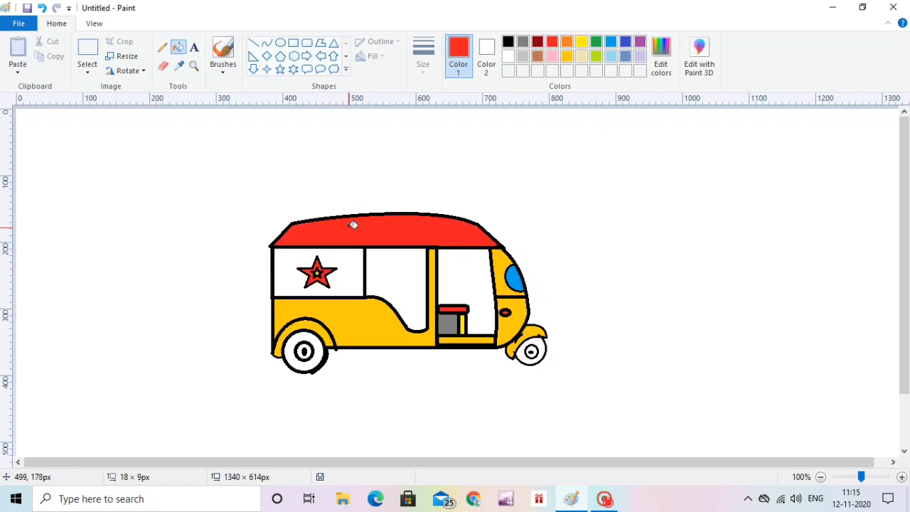
Fill both tyres with dark red and both wheel hubs with red
left_click(538, 42)
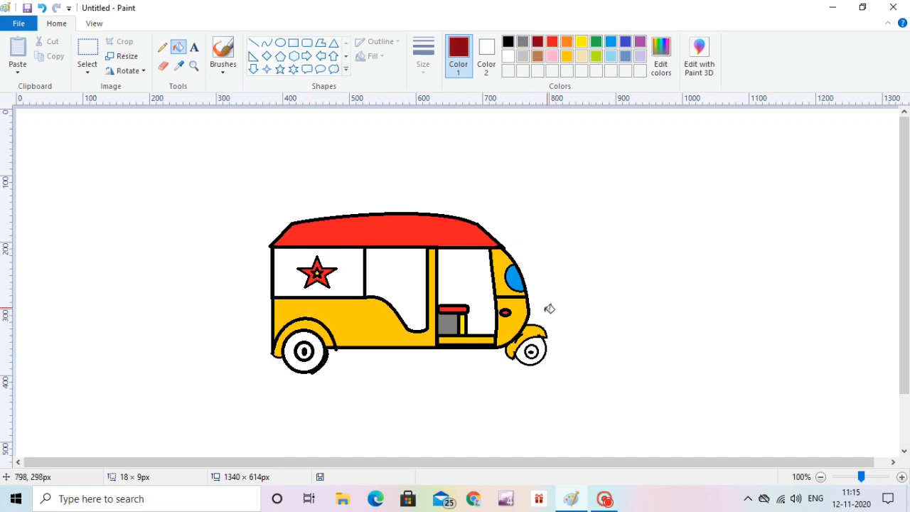
left_click(541, 348)
left_click(315, 345)
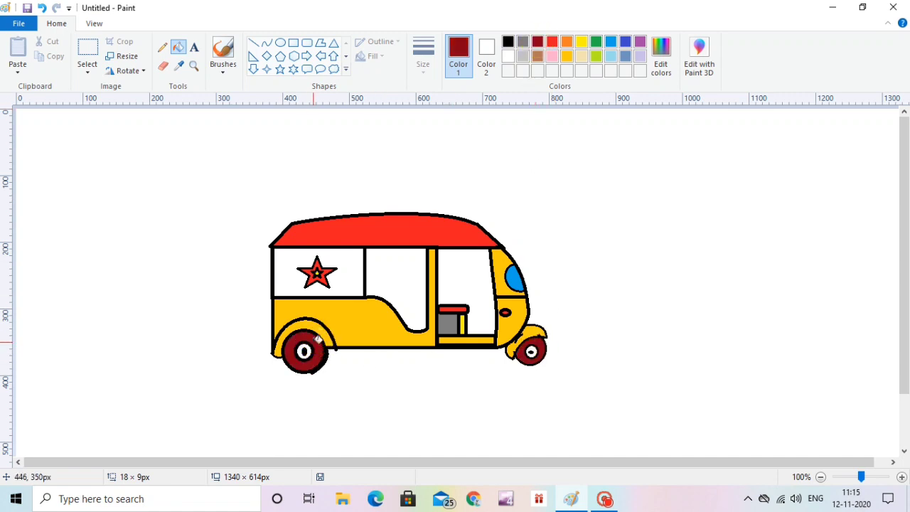
left_click(552, 42)
left_click(305, 349)
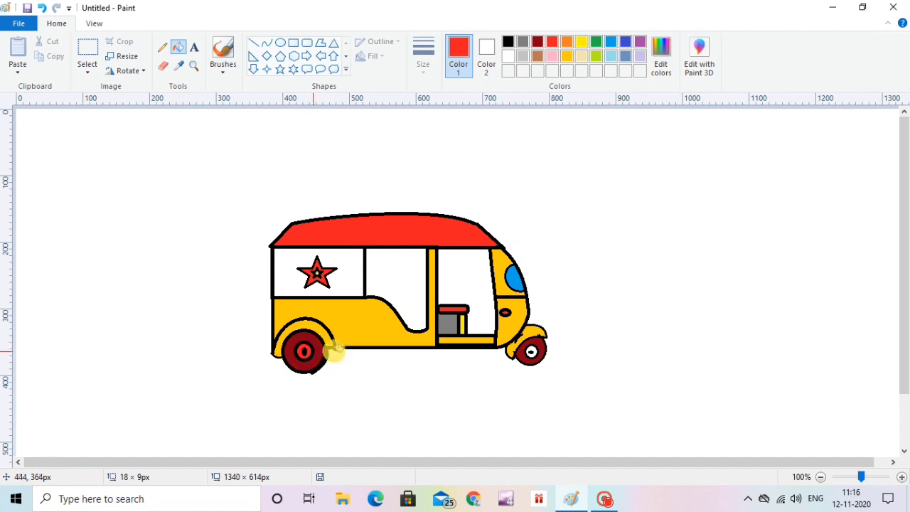
left_click(533, 350)
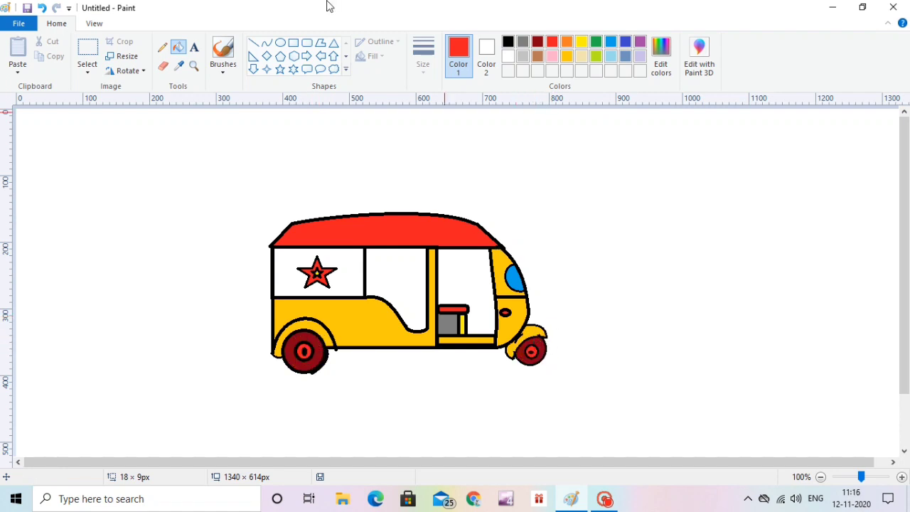
Draw a small black ellipse about 12 × 19 px as a lamp above the tip of the front mudguard
left_click(280, 42)
left_click_drag(539, 318, 548, 330)
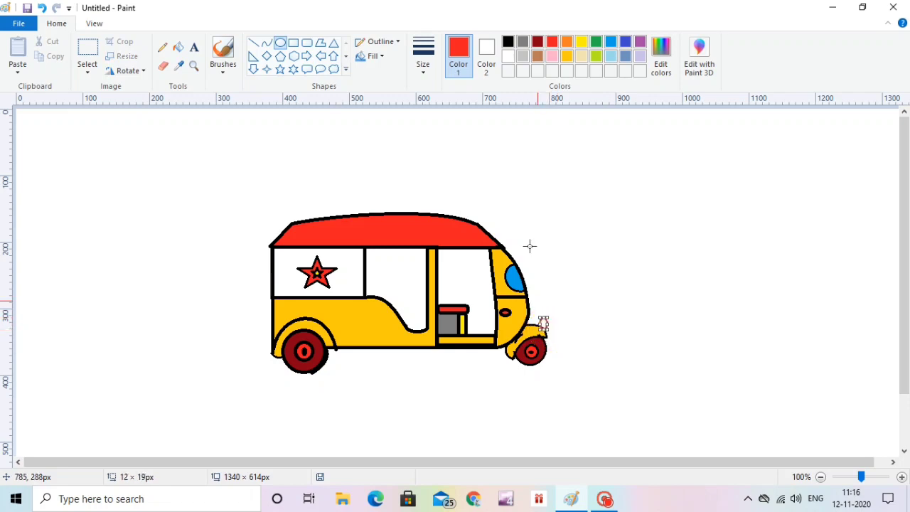
left_click(508, 41)
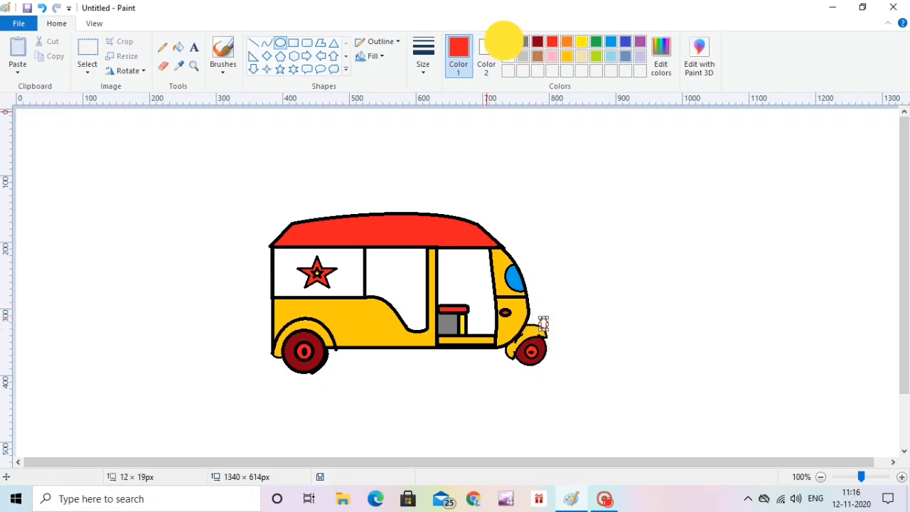
Draw a short black curve joining the small lamp to the rounded front above the mudguard
left_click(267, 43)
left_click(542, 318)
mouse_move(542, 319)
left_mouse_down()
mouse_move(526, 325)
mouse_move(533, 316)
left_mouse_up()
left_click(562, 268)
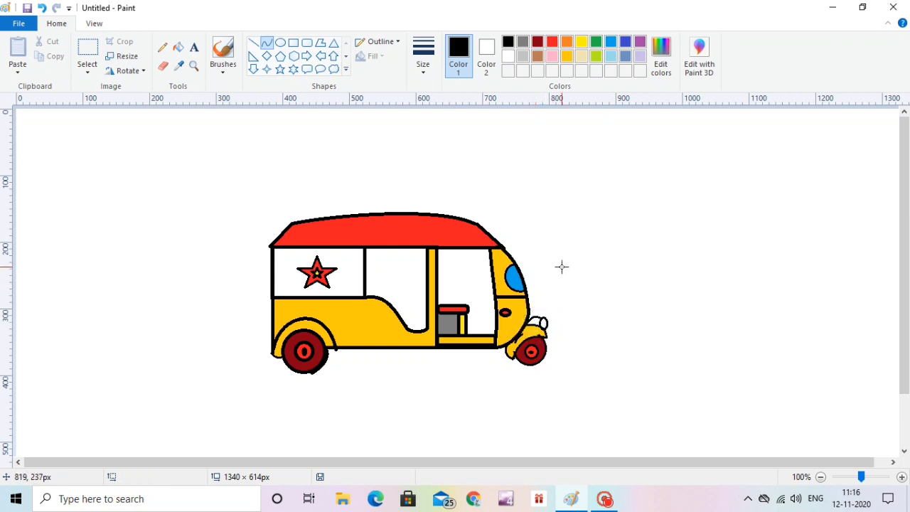
Sample the gold of the front mudguard and fill the area under the small curve beside the front lamp with it
left_click(179, 65)
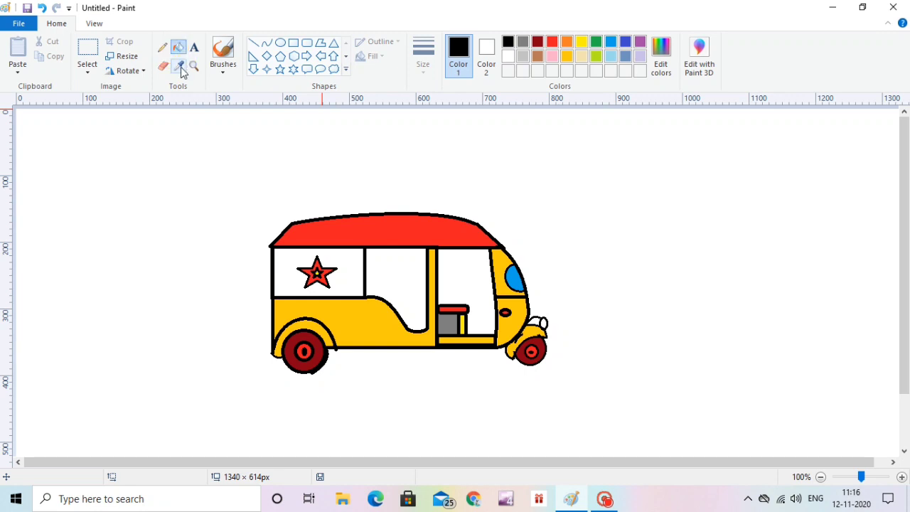
left_click(533, 329)
left_click(534, 322)
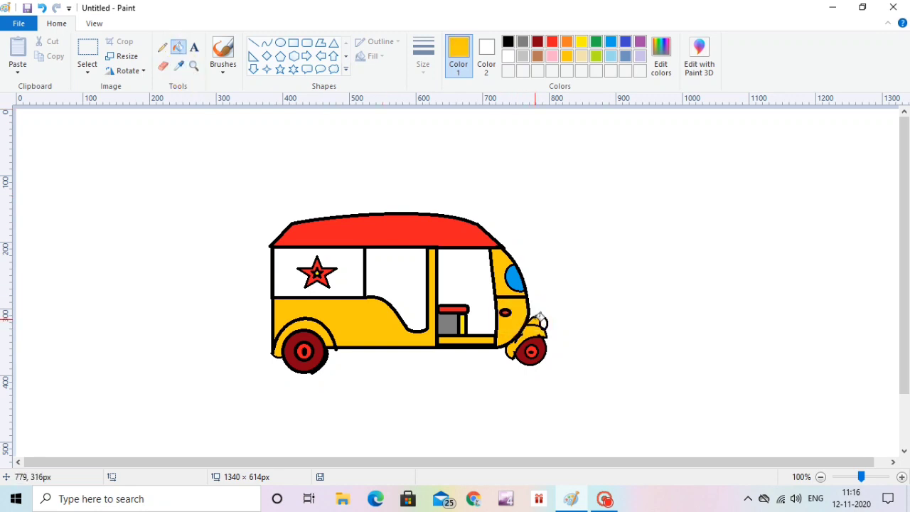
Fill the small front lamp and the rear side panel around the star emblem with red
left_click(553, 42)
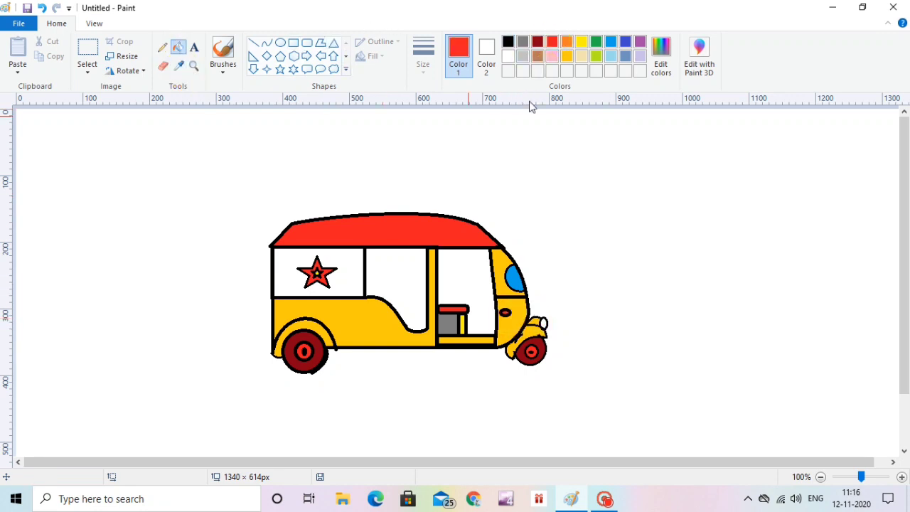
left_click(548, 325)
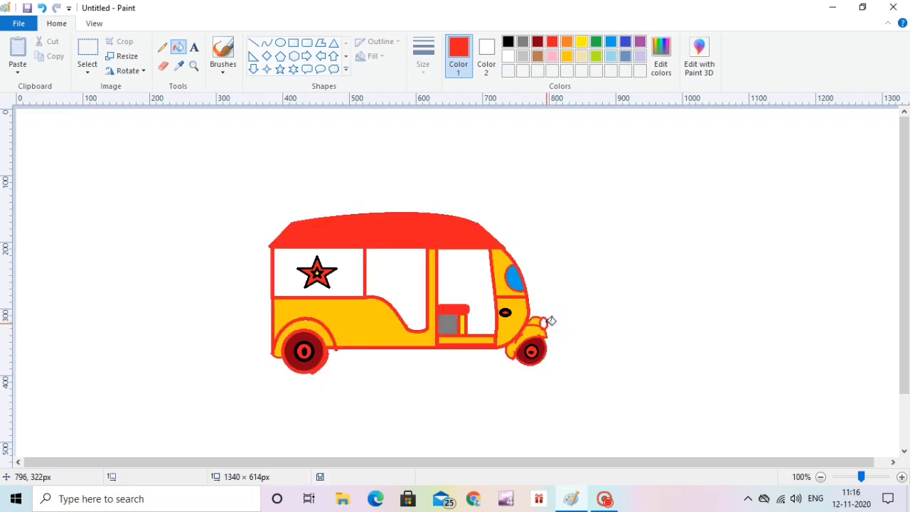
key("ctrl+z")
left_click(546, 323)
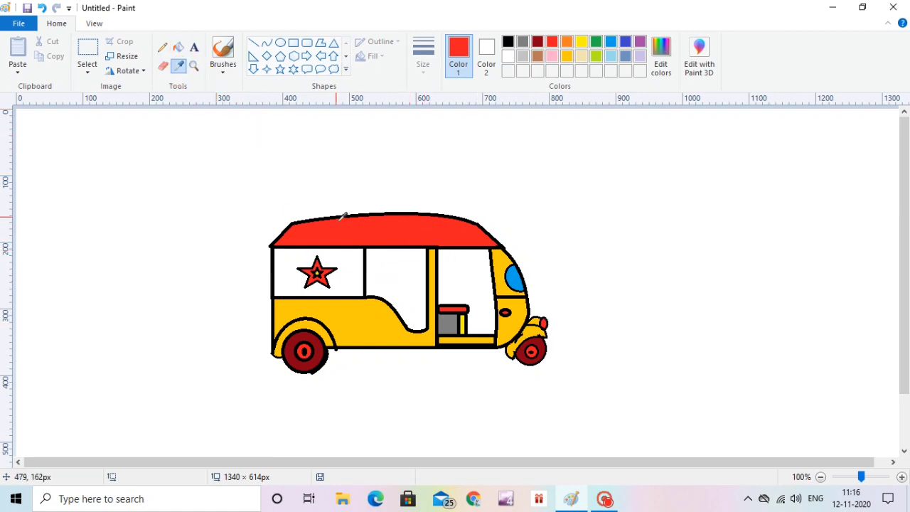
left_click(344, 274)
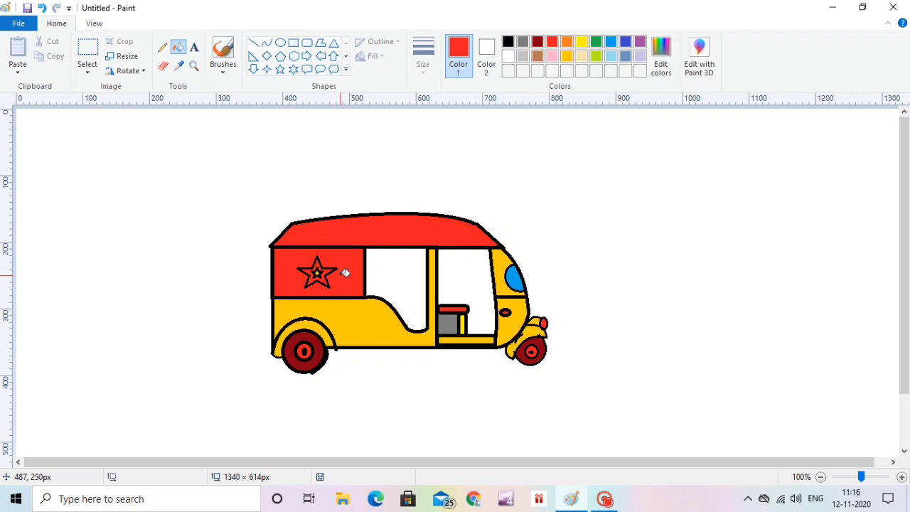
Draw a tail lamp outline from three black straight lines on the body's rear edge, with an outer side about 22 px tall
left_click(255, 44)
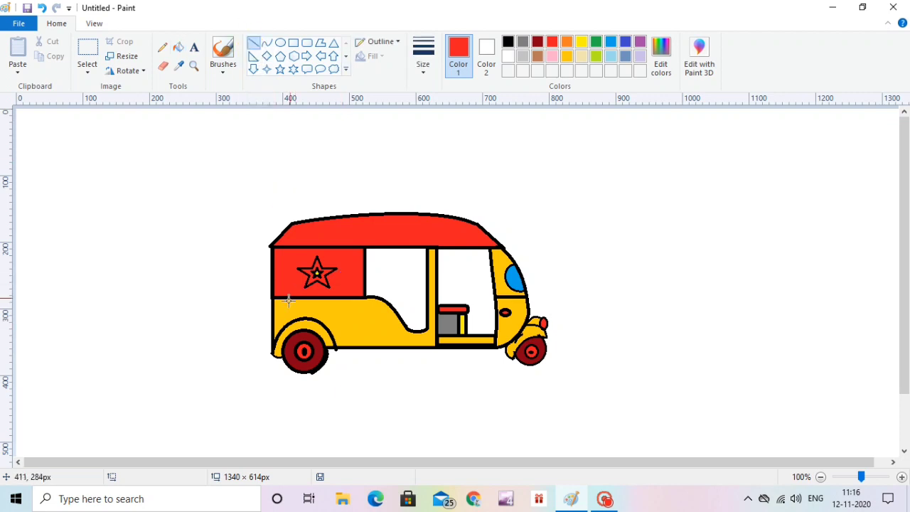
left_click_drag(271, 318, 264, 324)
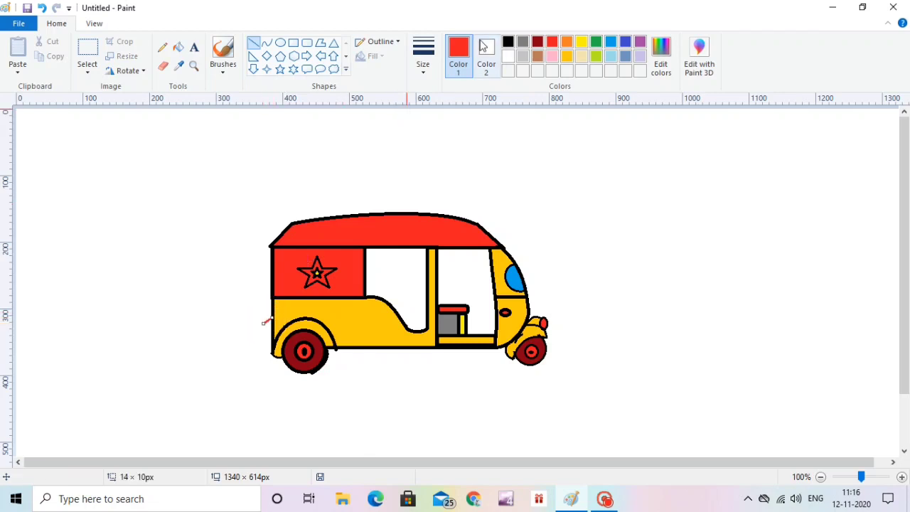
left_click(508, 41)
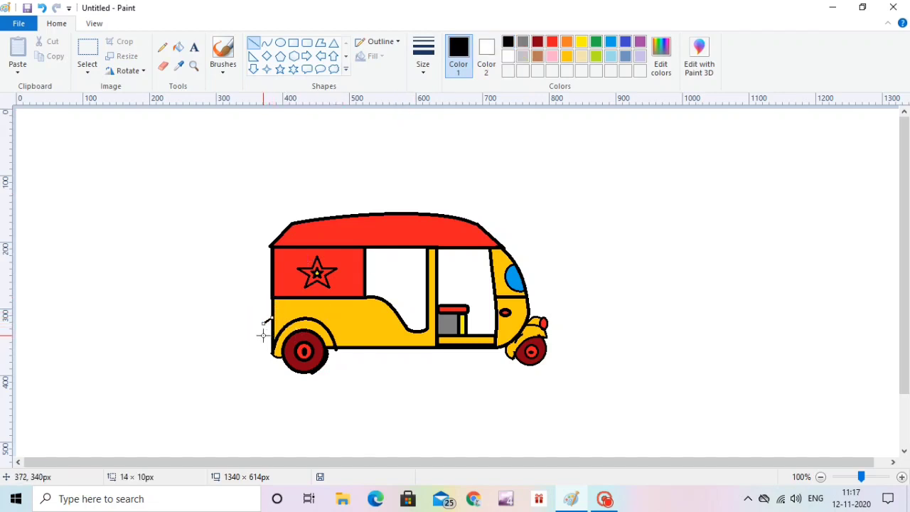
mouse_move(263, 335)
left_mouse_down()
mouse_move(272, 340)
mouse_move(263, 337)
left_mouse_up()
left_click(232, 296)
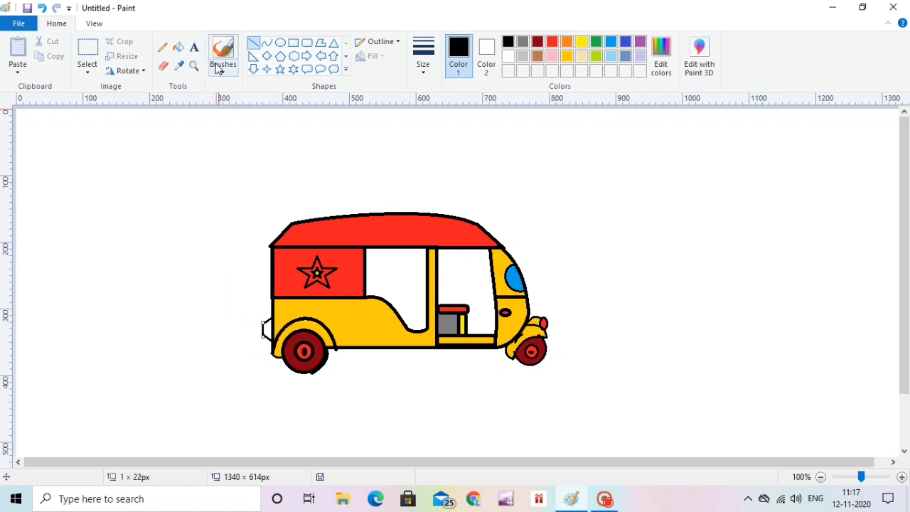
Sample the red of the star panel and fill the tail lamp with it
left_click(177, 65)
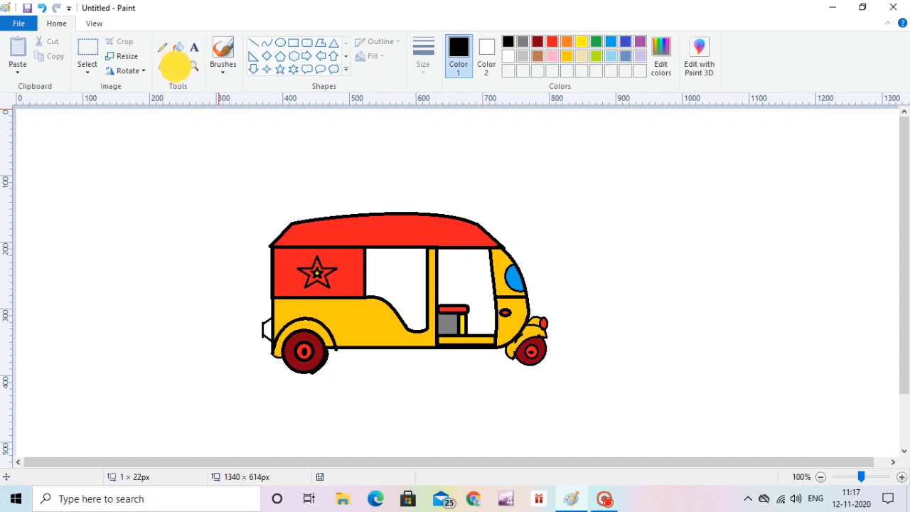
left_click(340, 257)
left_click(269, 333)
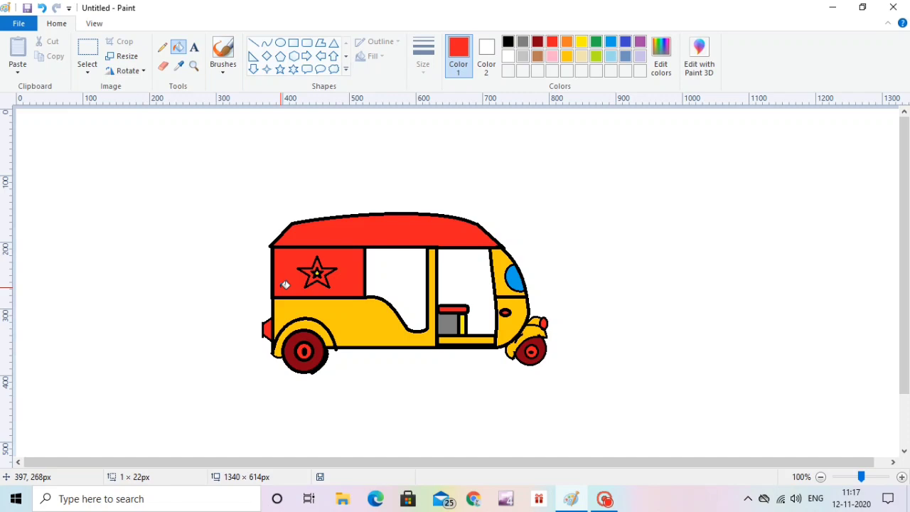
left_click(605, 499)
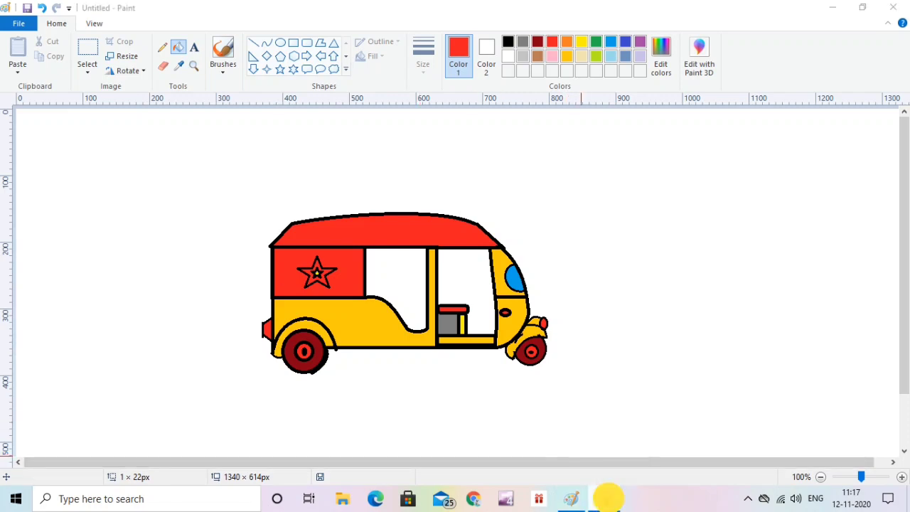